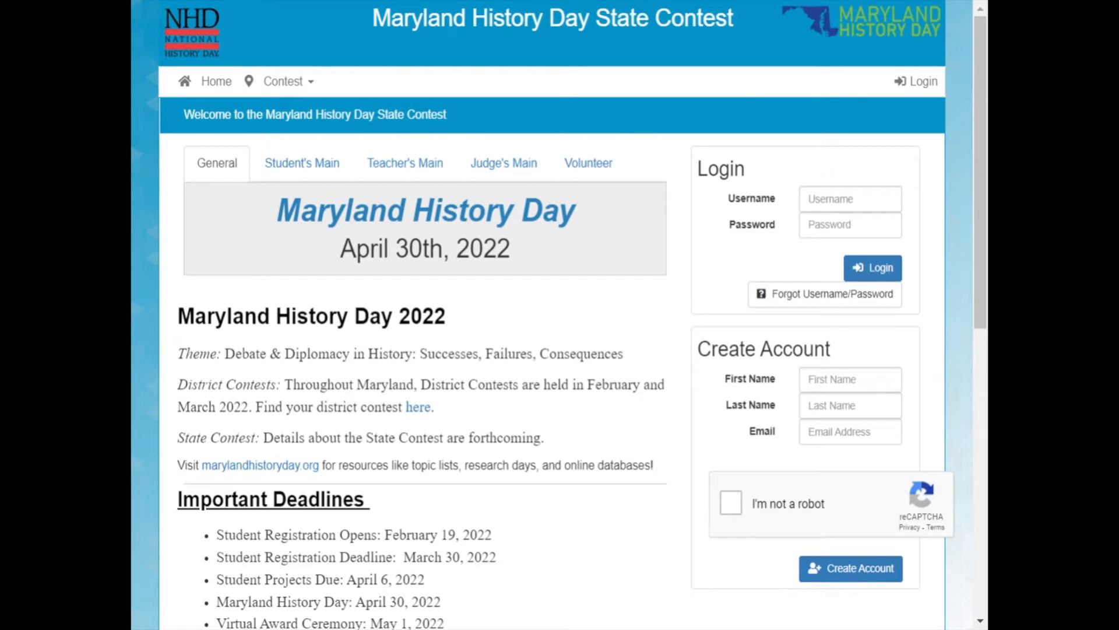
# Create an account with the student's first name, last name and e-mail, passing the robot check.
pyautogui.click(850, 380)
pyautogui.write('Matilda')
pyautogui.press('Tab')
pyautogui.write('Wormwood')
pyautogui.press('Tab')
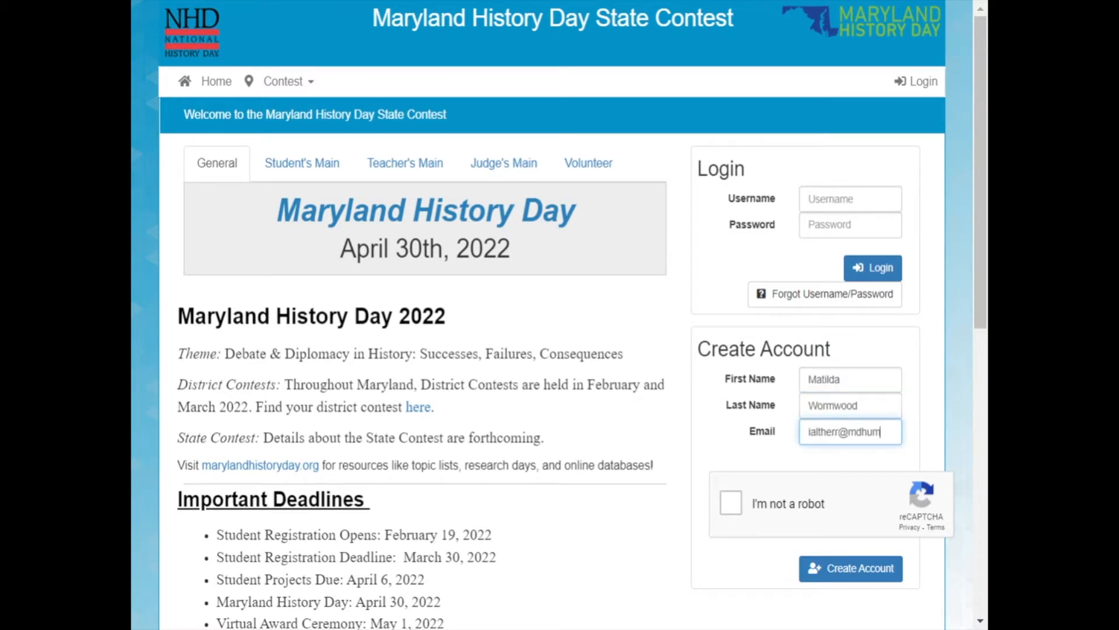
pyautogui.click(736, 504)
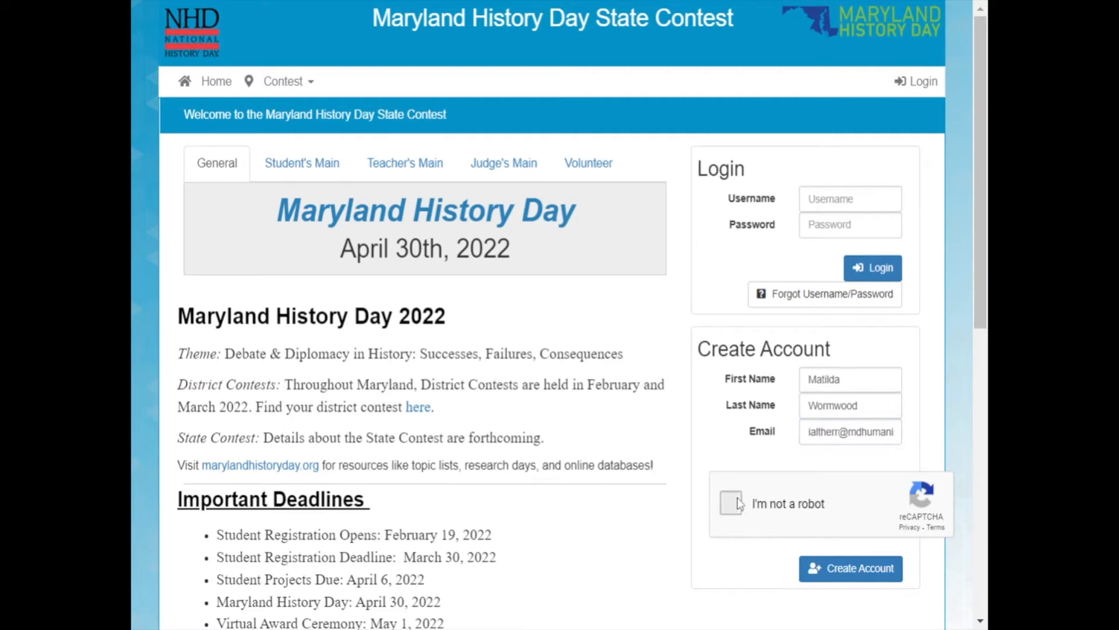
pyautogui.click(880, 568)
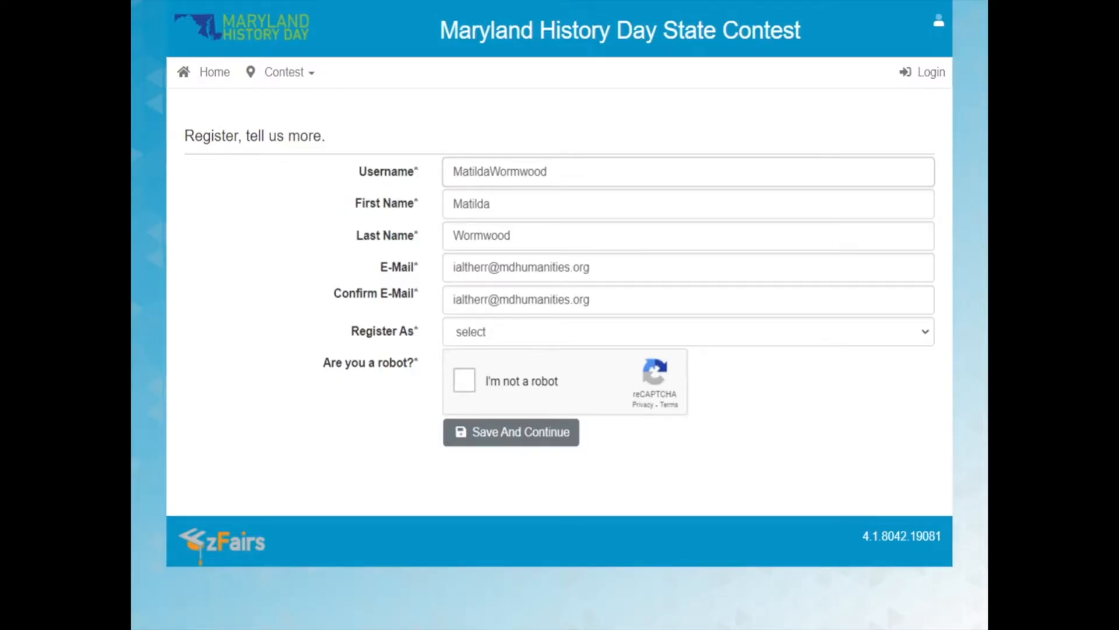
# Register as a Student, pass the robot check, save the registration and continue past the e-mail verification notice.
pyautogui.click(510, 342)
pyautogui.click(510, 349)
pyautogui.click(465, 381)
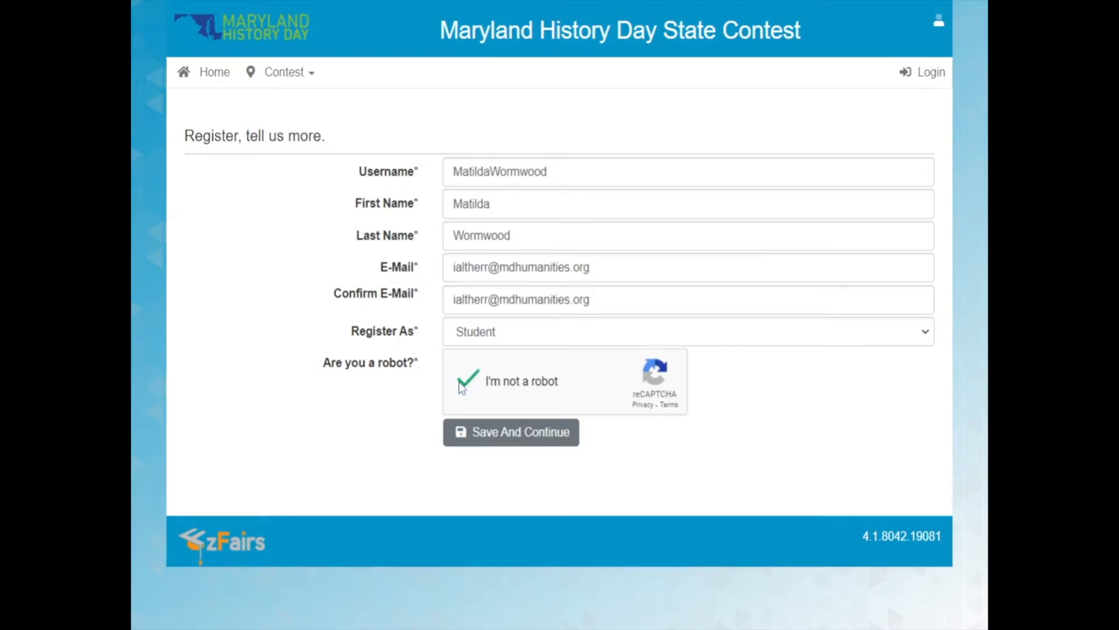
pyautogui.click(496, 431)
pyautogui.click(474, 229)
pyautogui.click(557, 435)
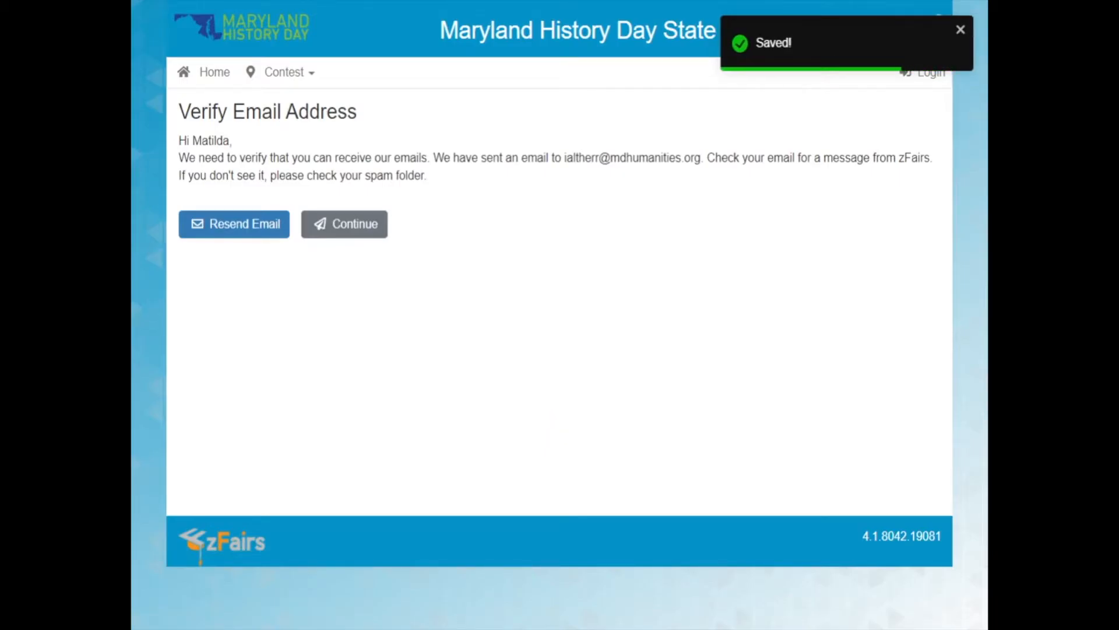
pyautogui.click(343, 227)
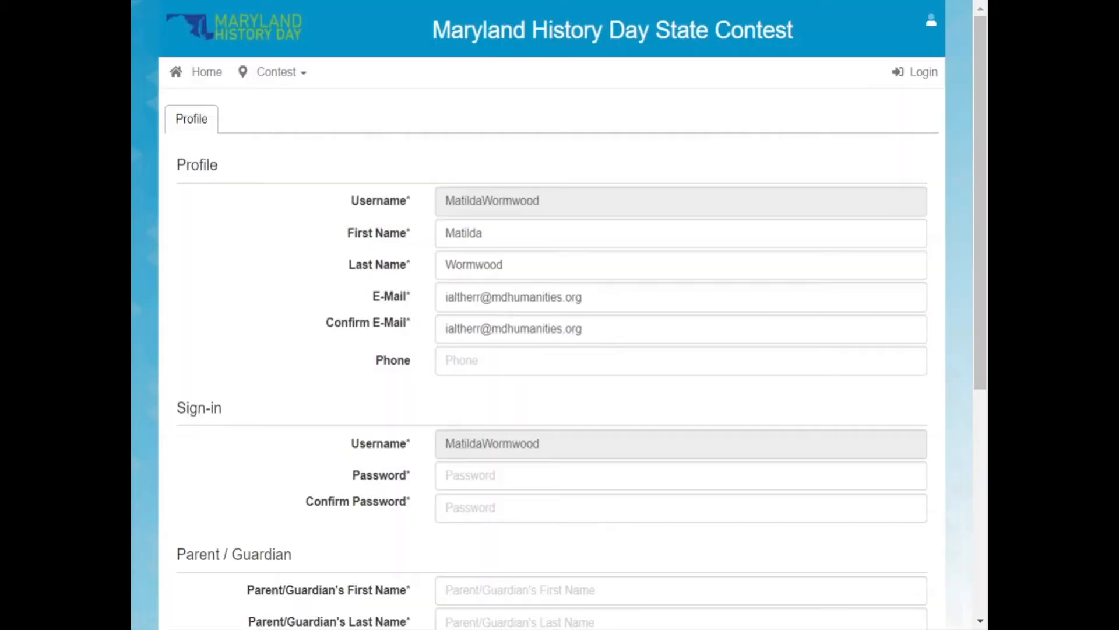
# Enter and confirm the account password in the profile's sign-in section.
pyautogui.scroll(-2, 725, 273)
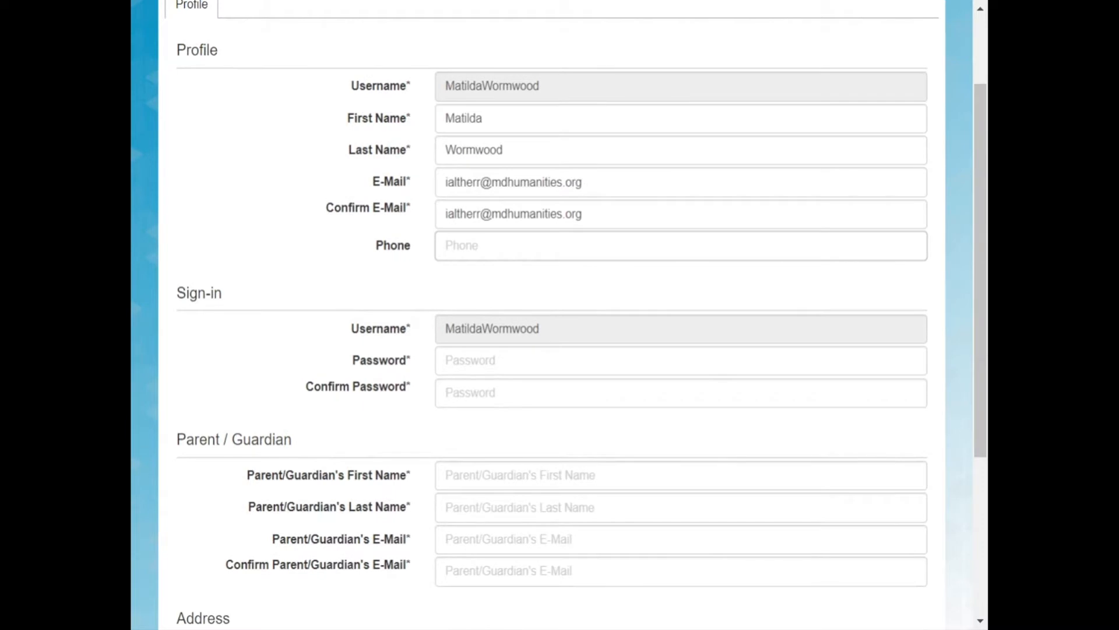
pyautogui.scroll(-1, 478, 306)
pyautogui.click(479, 319)
pyautogui.write('••••••••')
pyautogui.press('Tab')
pyautogui.write('••••••••')
pyautogui.press('Tab')
# Fill in the parent/guardian's first name, last name and e-mail, and confirm the e-mail.
pyautogui.scroll(-2, 572, 314)
pyautogui.write('Harry')
pyautogui.press('Tab')
pyautogui.write('Wormwood')
pyautogui.press('Tab')
pyautogui.press('Tab')
pyautogui.hotkey('ctrl', 'v')
pyautogui.press('Tab')
# Fill in the student's street address, city, state and zip, and save the profile.
pyautogui.scroll(-2, 552, 315)
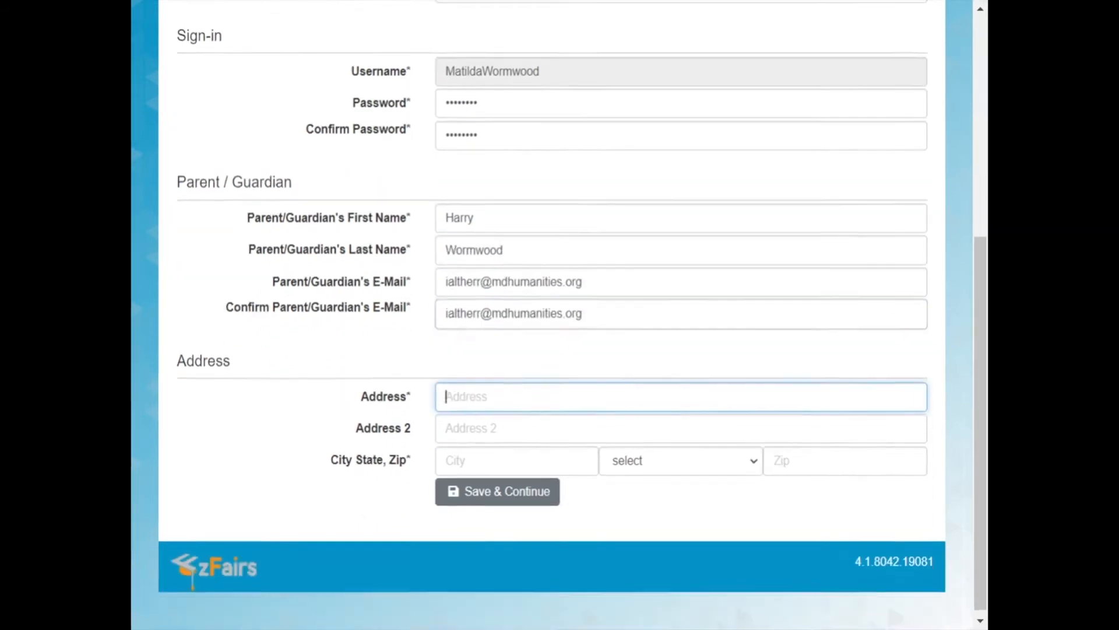
pyautogui.write('108 West Centre Street')
pyautogui.press('Tab')
pyautogui.write('Baltimore')
pyautogui.press('Tab')
pyautogui.write('Maryland')
pyautogui.press('Tab')
pyautogui.write('21201')
pyautogui.click(477, 497)
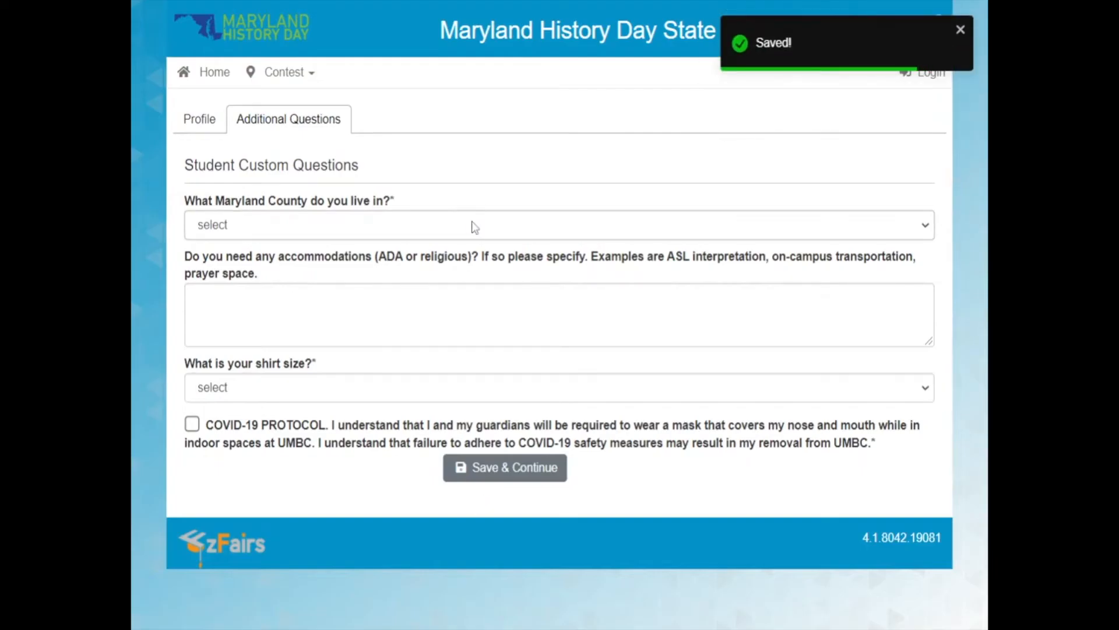
# Answer the custom questions with Montgomery County, "None needed" and Adult Small, accept the COVID-19 protocol, and save.
pyautogui.click(473, 226)
pyautogui.click(476, 501)
pyautogui.press('Tab')
pyautogui.write('None needed')
pyautogui.press('Tab')
pyautogui.press('Down')
pyautogui.press('Down')
pyautogui.click(193, 428)
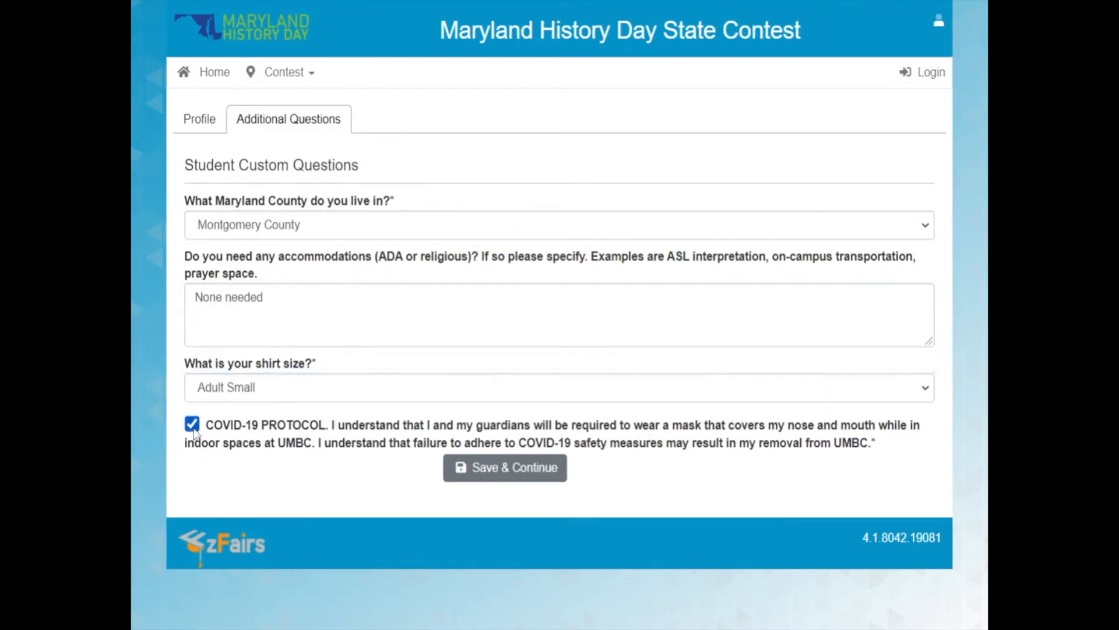
pyautogui.click(502, 468)
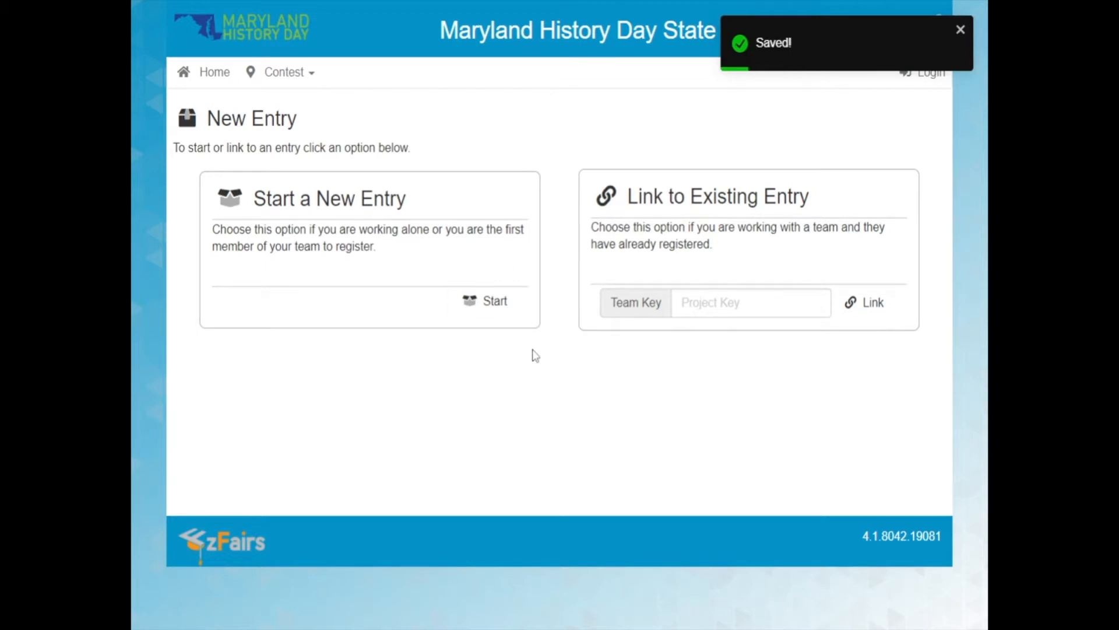
# Start a new entry and choose A. Mario Loiederman Middle School (Silver Spring) and the student's teacher.
pyautogui.click(480, 315)
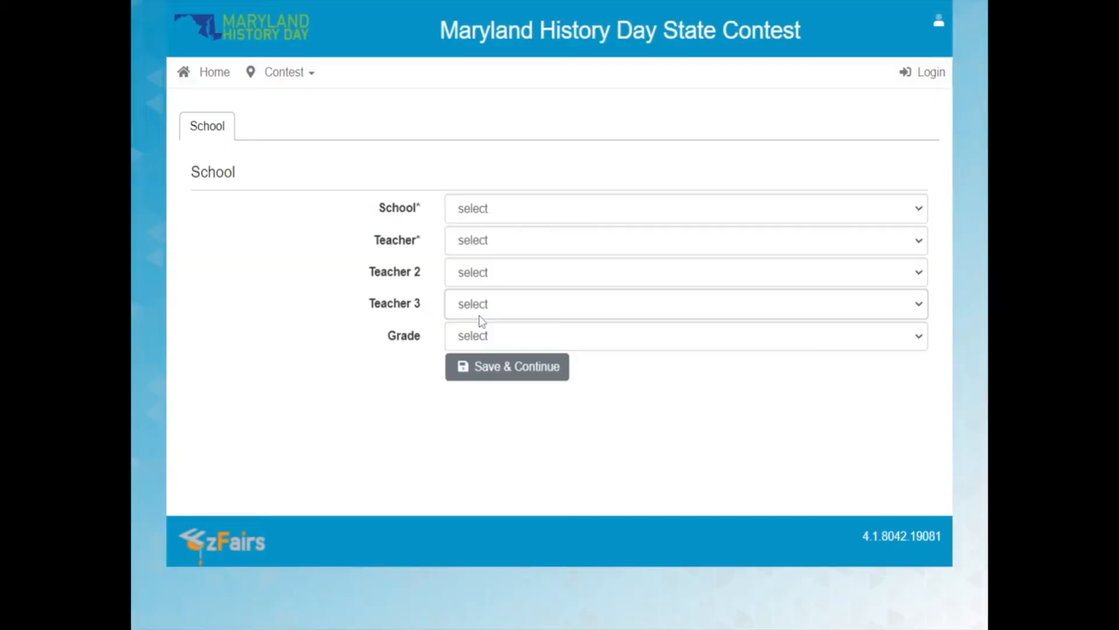
pyautogui.click(528, 207)
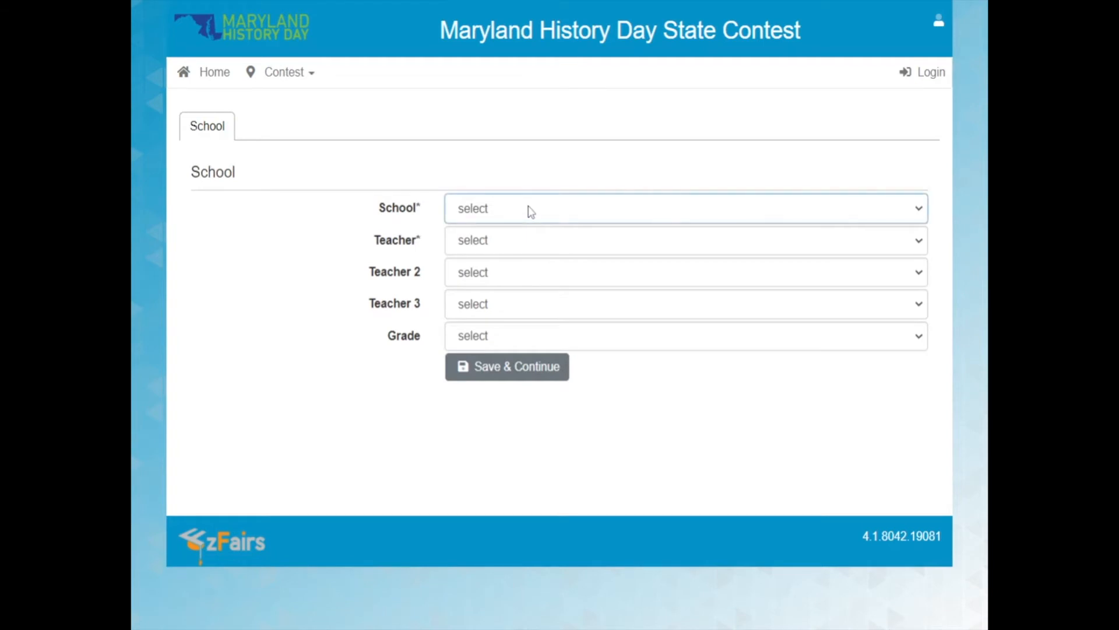
pyautogui.click(531, 252)
pyautogui.click(531, 253)
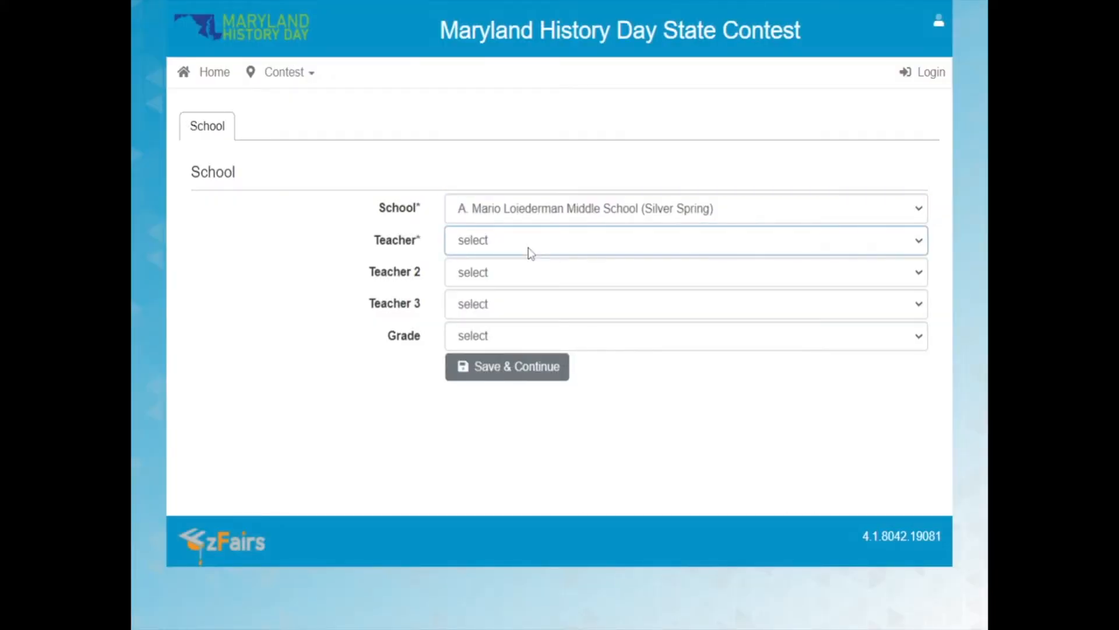
pyautogui.click(533, 277)
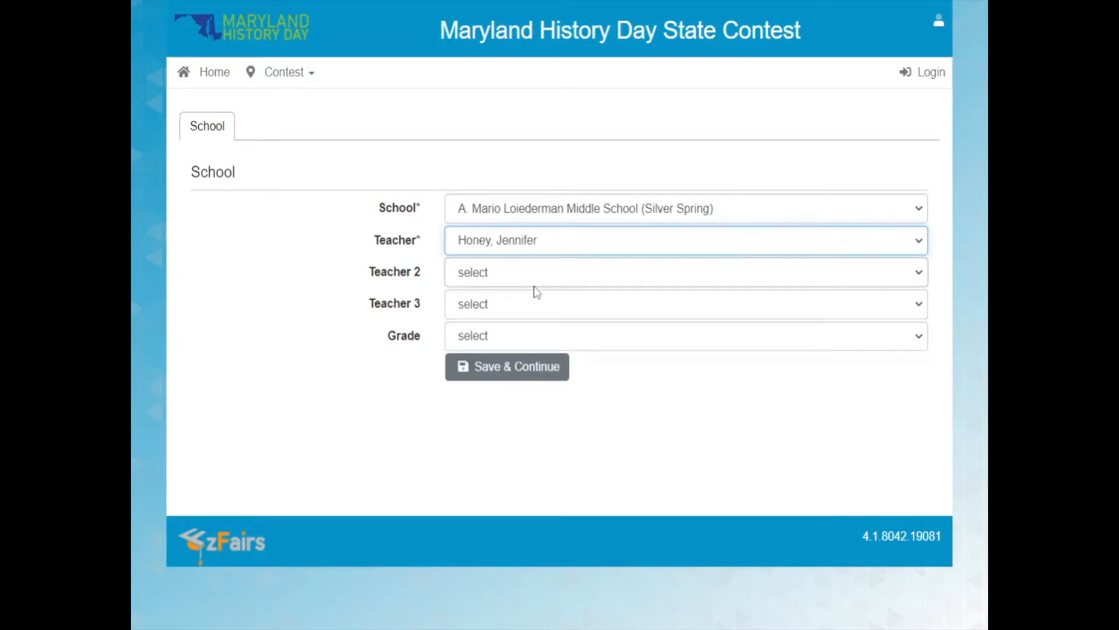
# Set the grade to 6th Grade, leaving the second teacher unselected, and save the school details.
pyautogui.click(508, 278)
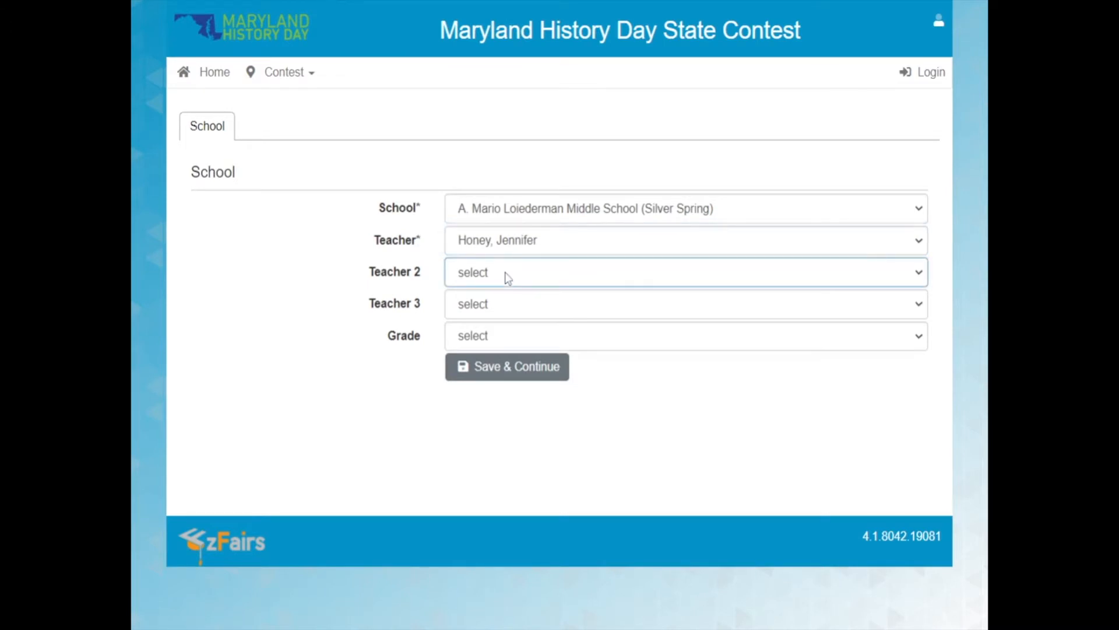
pyautogui.click(572, 339)
pyautogui.click(571, 376)
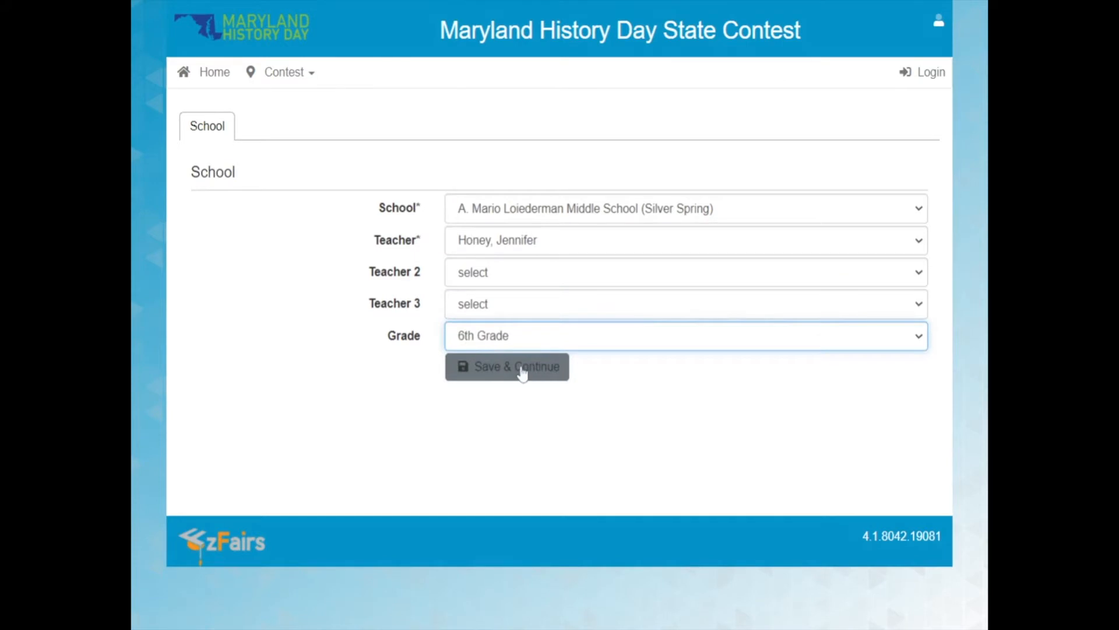
pyautogui.click(523, 374)
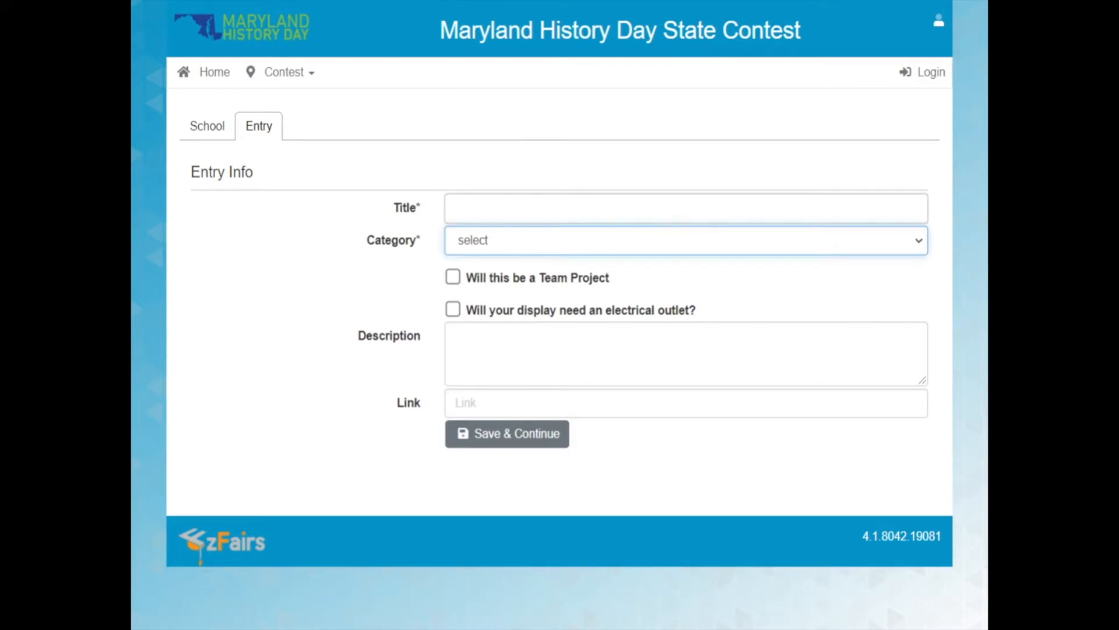
pyautogui.click(574, 208)
pyautogui.click(609, 194)
pyautogui.tripleClick(620, 177)
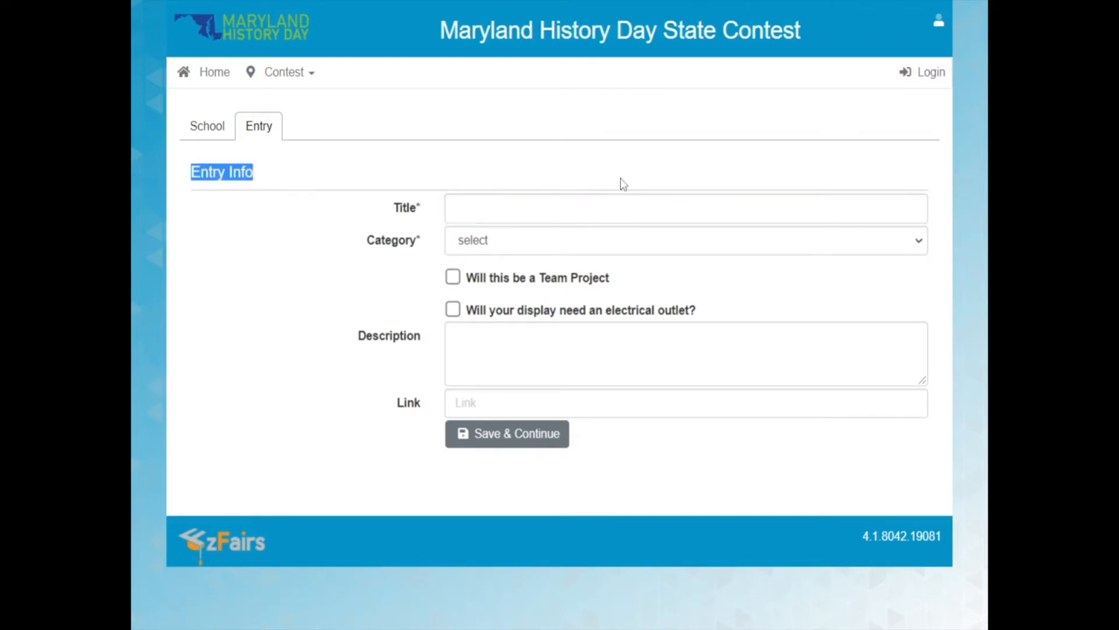
pyautogui.click(296, 163)
pyautogui.moveTo(291, 166); pyautogui.dragTo(190, 172)
# Enter the entry's title "My Title", category Paper and description "Description".
pyautogui.click(668, 209)
pyautogui.write('My Title')
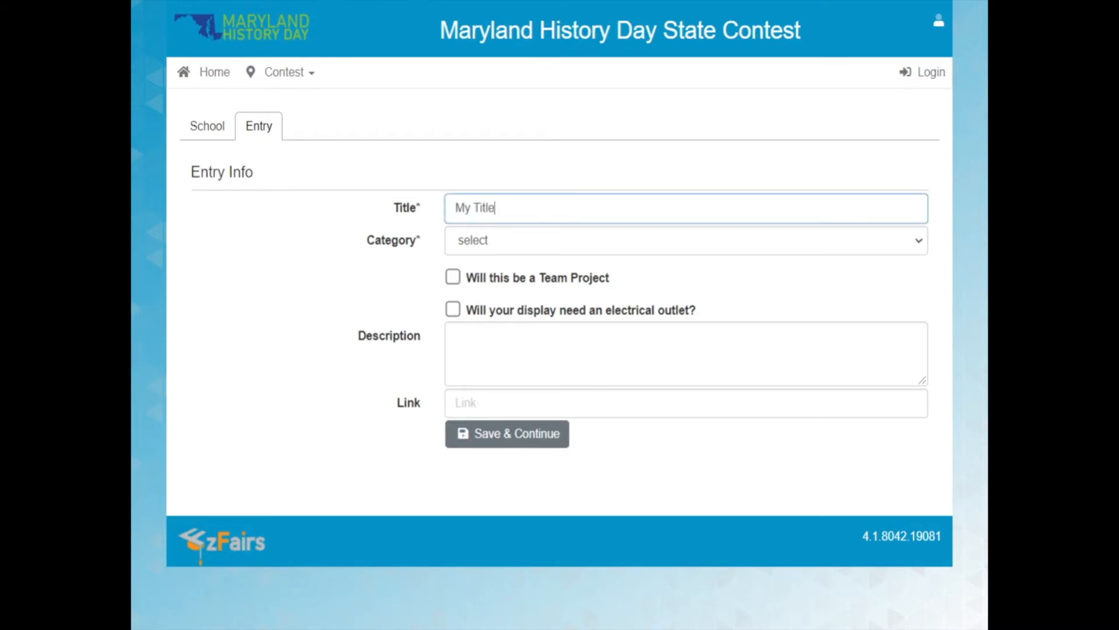
pyautogui.press('Tab')
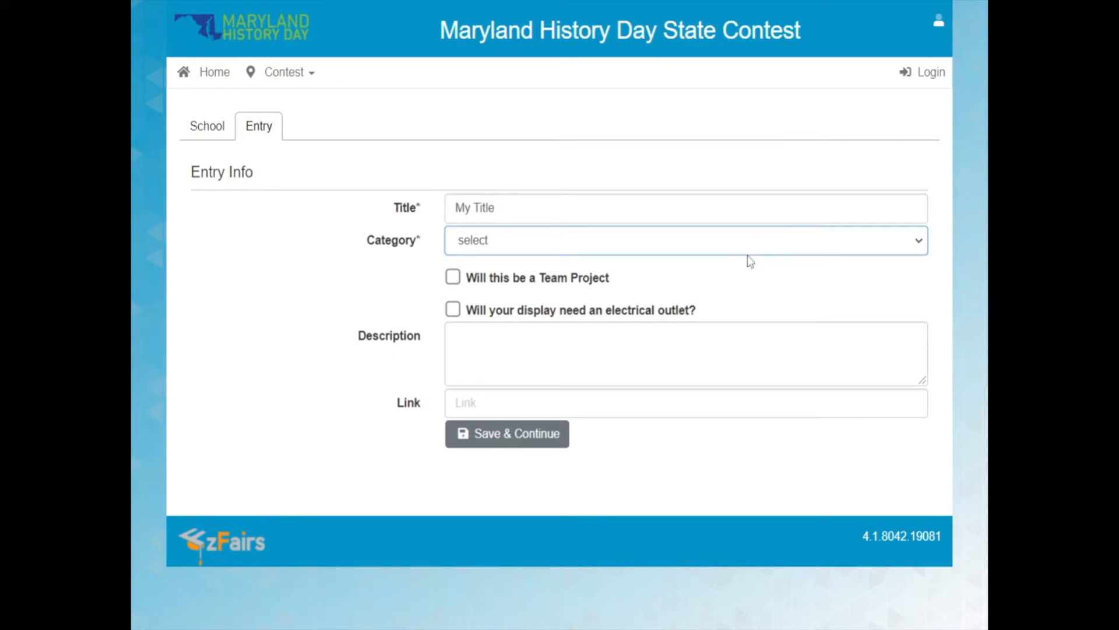
pyautogui.click(741, 353)
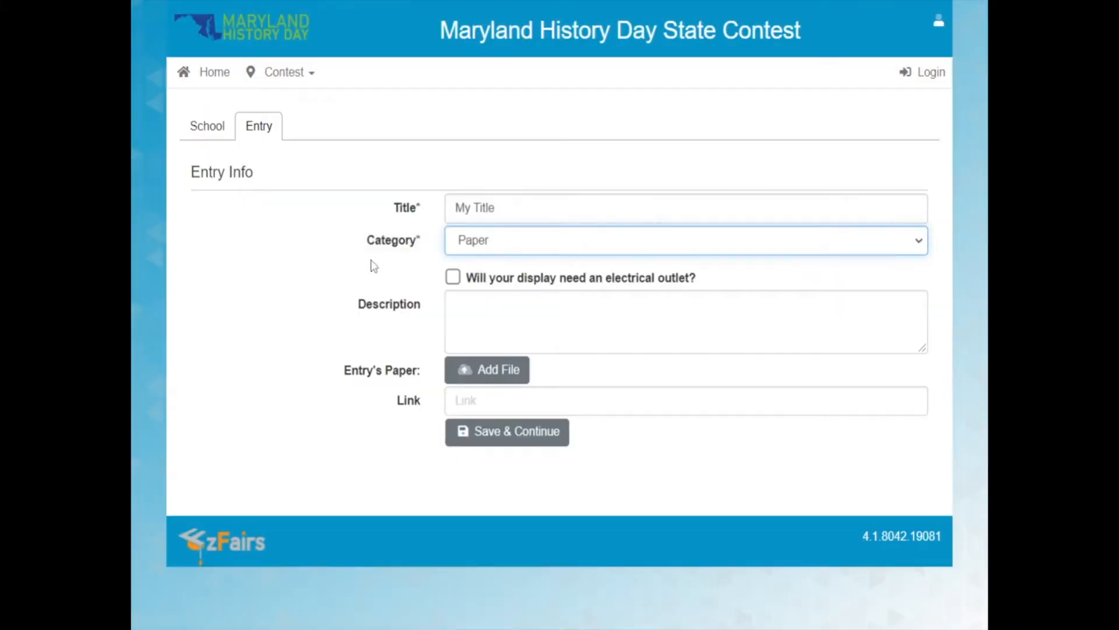
pyautogui.click(375, 312)
pyautogui.write('Descrip')
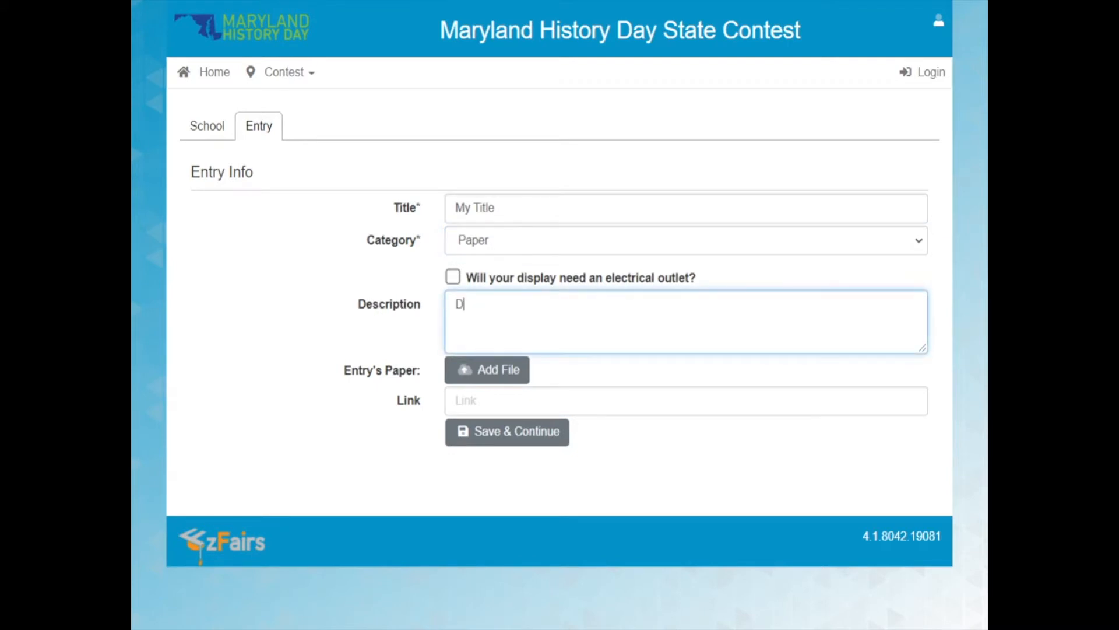
pyautogui.write('tion')
# Upload StudentRegistrationGuide-BaltimoreCounty.pdf as the entry's paper with the caption "(Uploaded 1/7/22)".
pyautogui.click(520, 375)
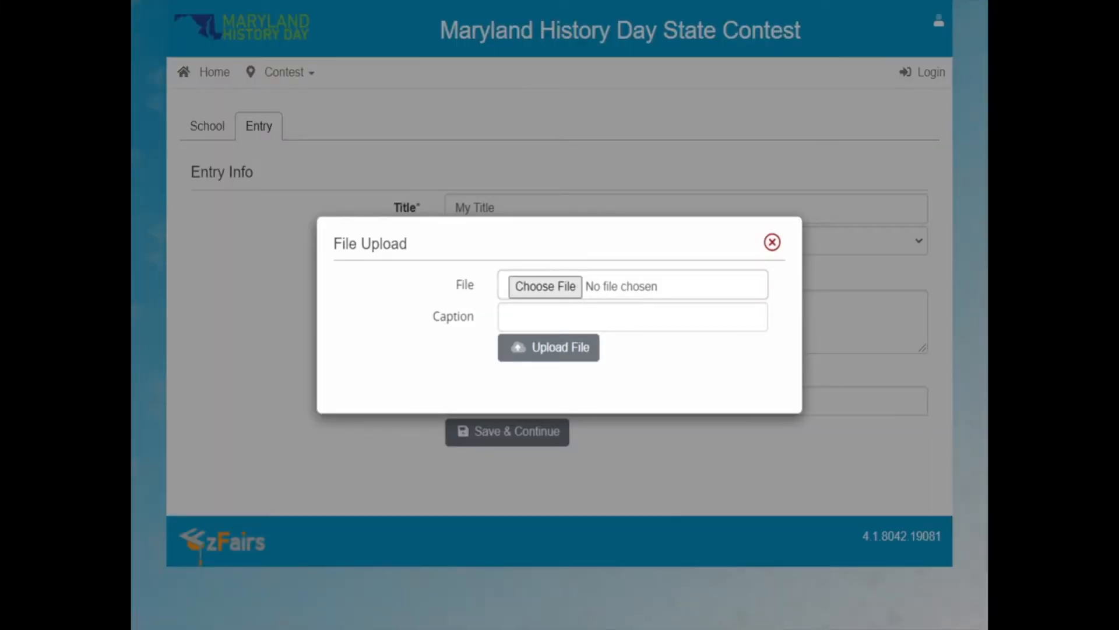
pyautogui.click(543, 318)
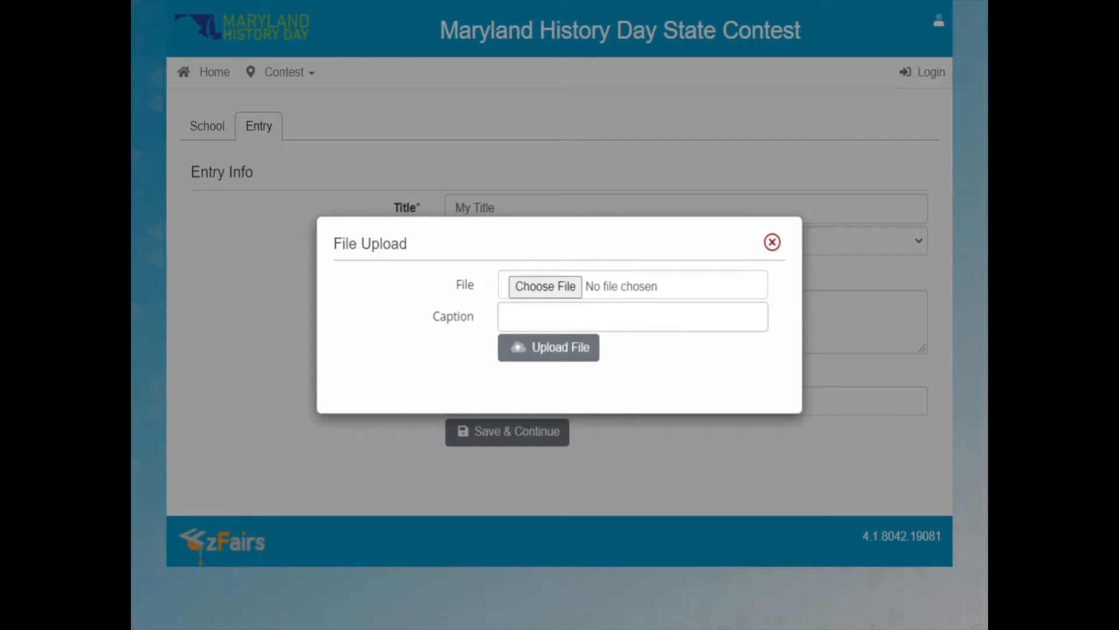
pyautogui.write('(Uplaaded 1')
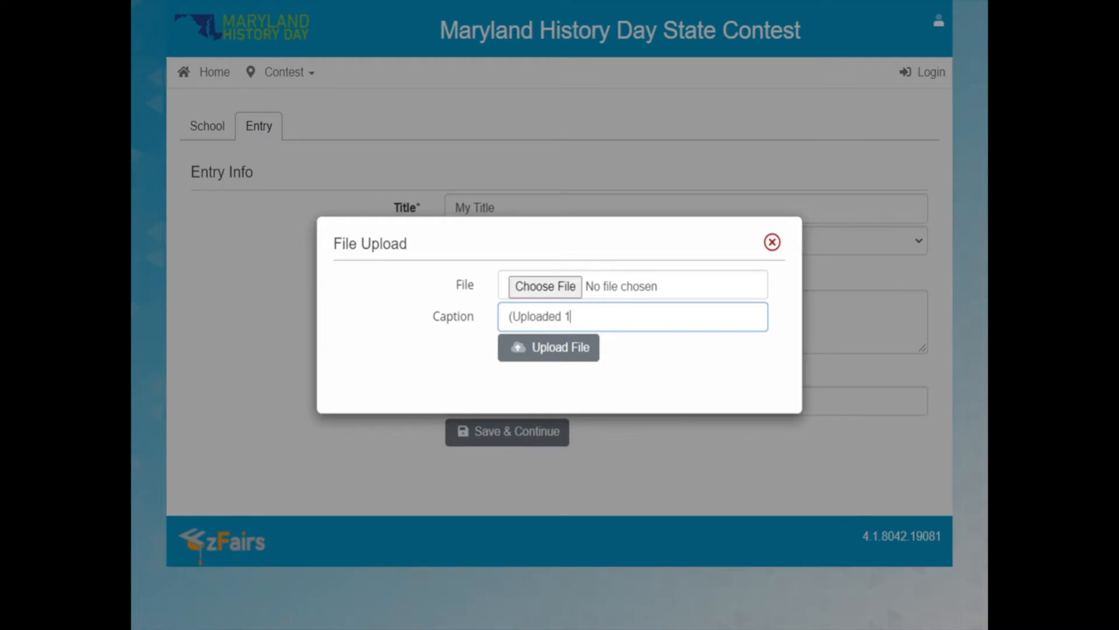
pyautogui.write('/7/22)')
pyautogui.click(561, 285)
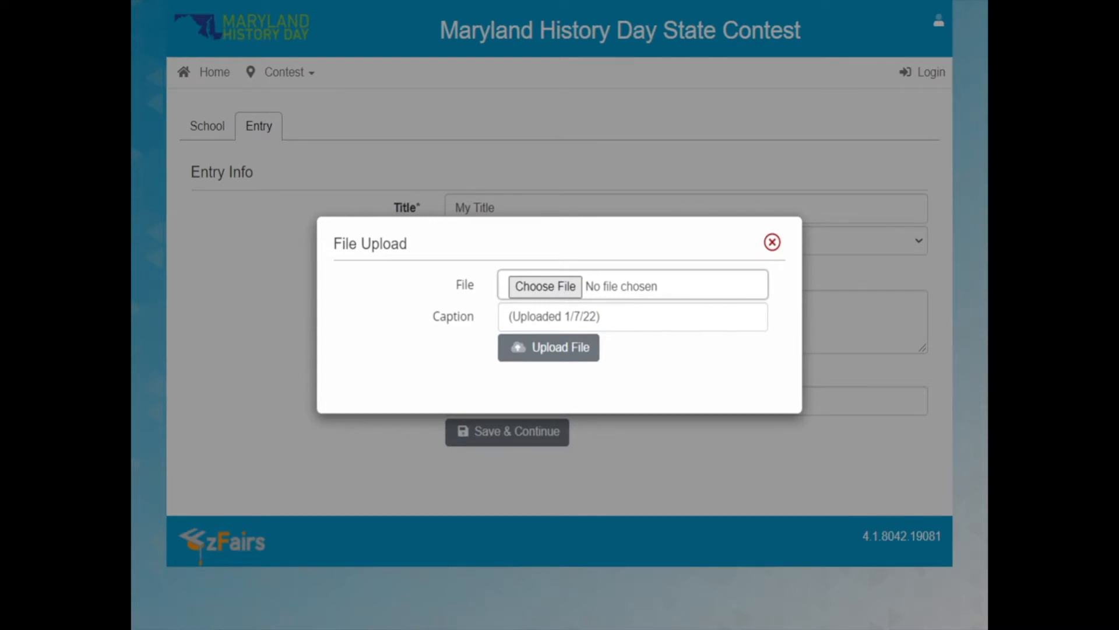
pyautogui.click(557, 376)
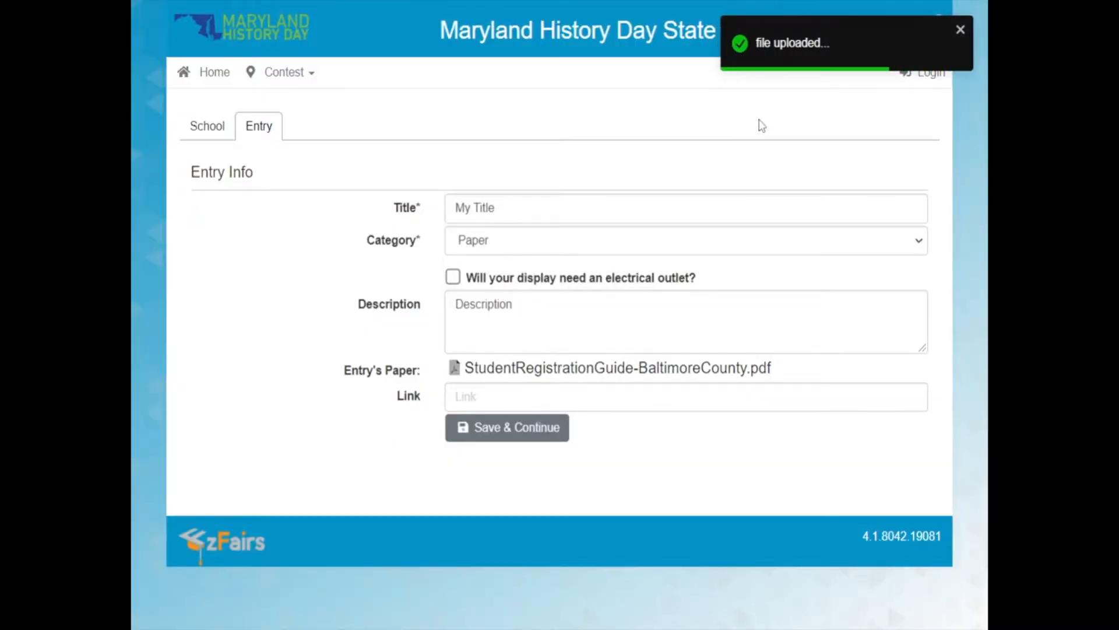
# Change the entry's category to Individual Performance and go to its link field.
pyautogui.click(517, 252)
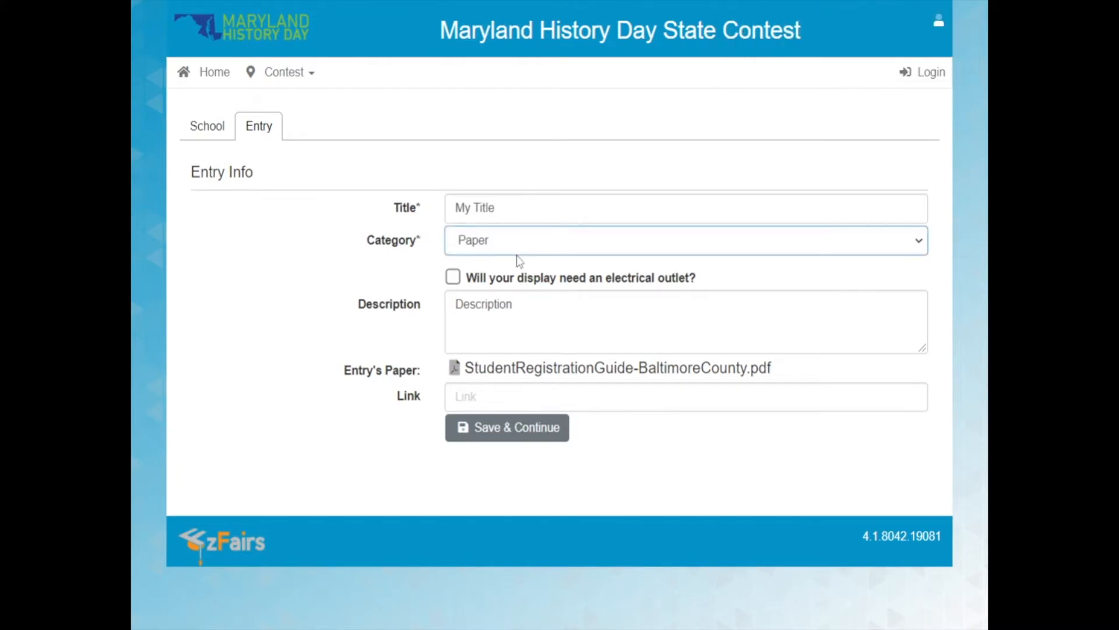
pyautogui.click(520, 281)
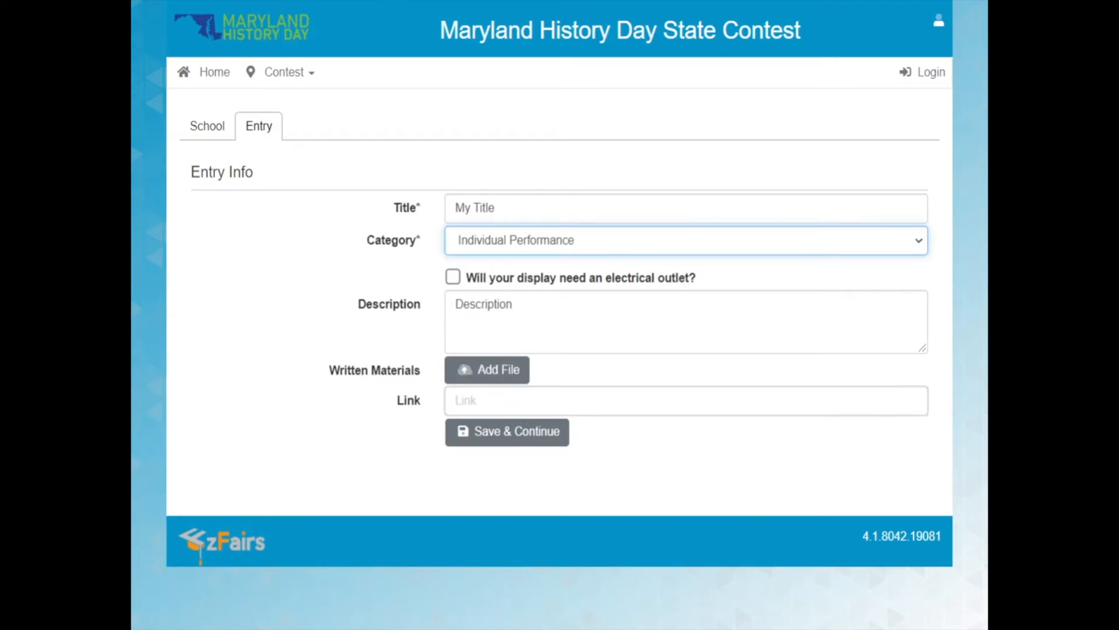
pyautogui.click(583, 400)
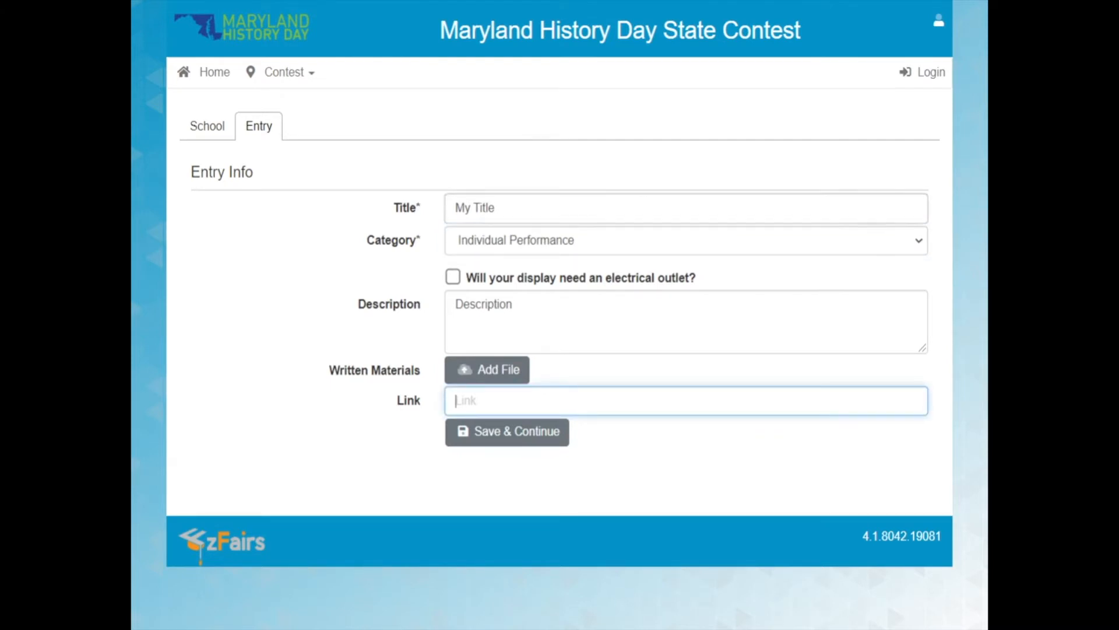
# Change the entry's category to Group Website, and paste the NHDWebCentral site key and the website's link.
pyautogui.click(548, 244)
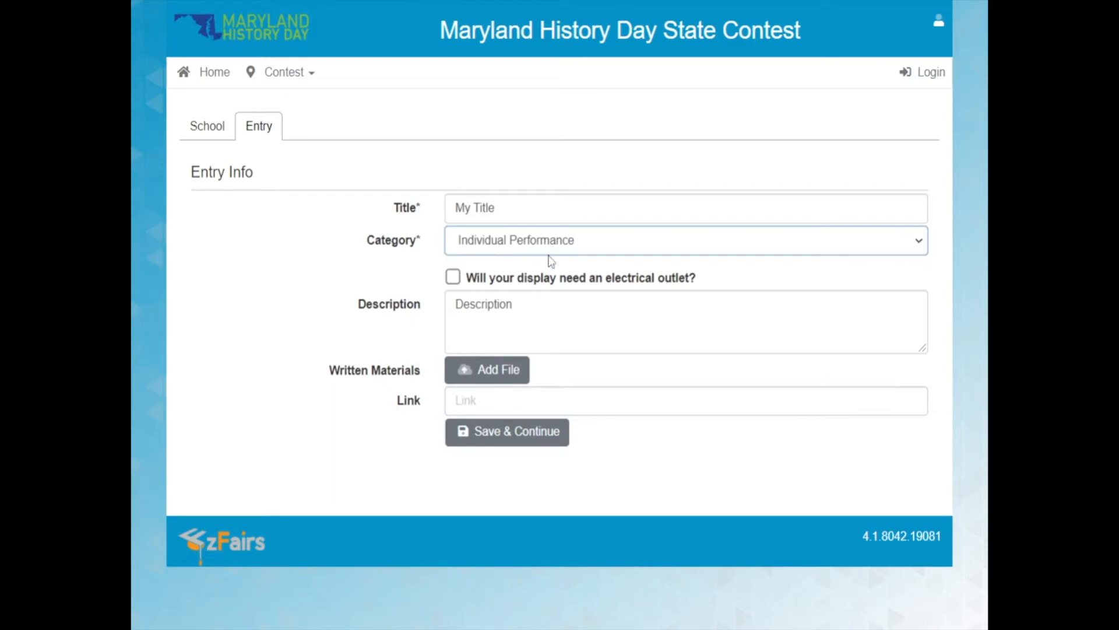
pyautogui.click(569, 317)
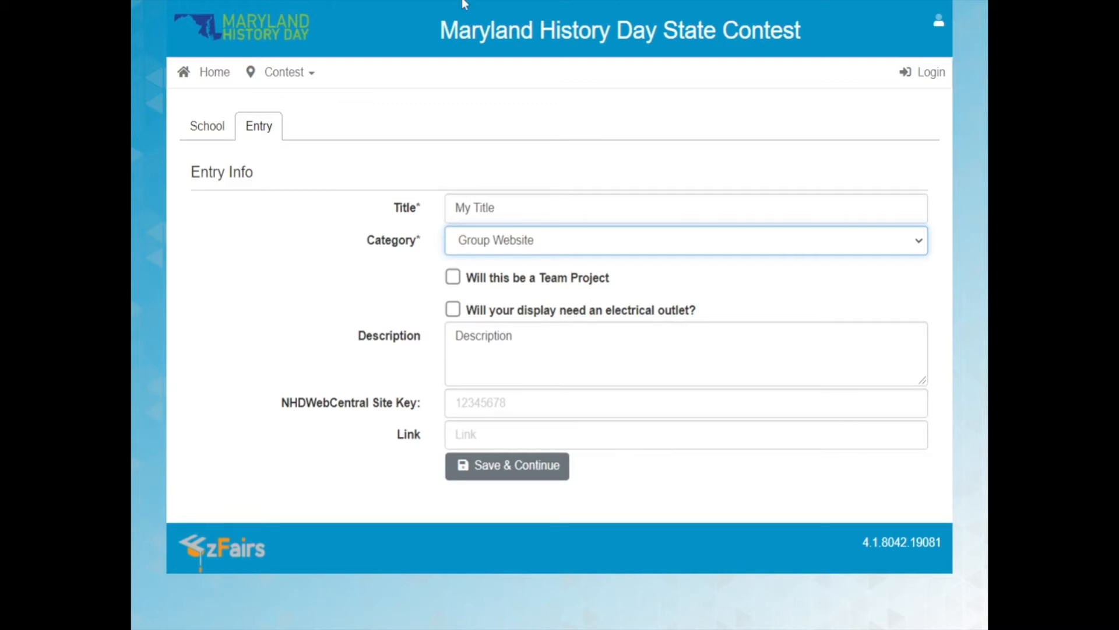
pyautogui.click(482, 403)
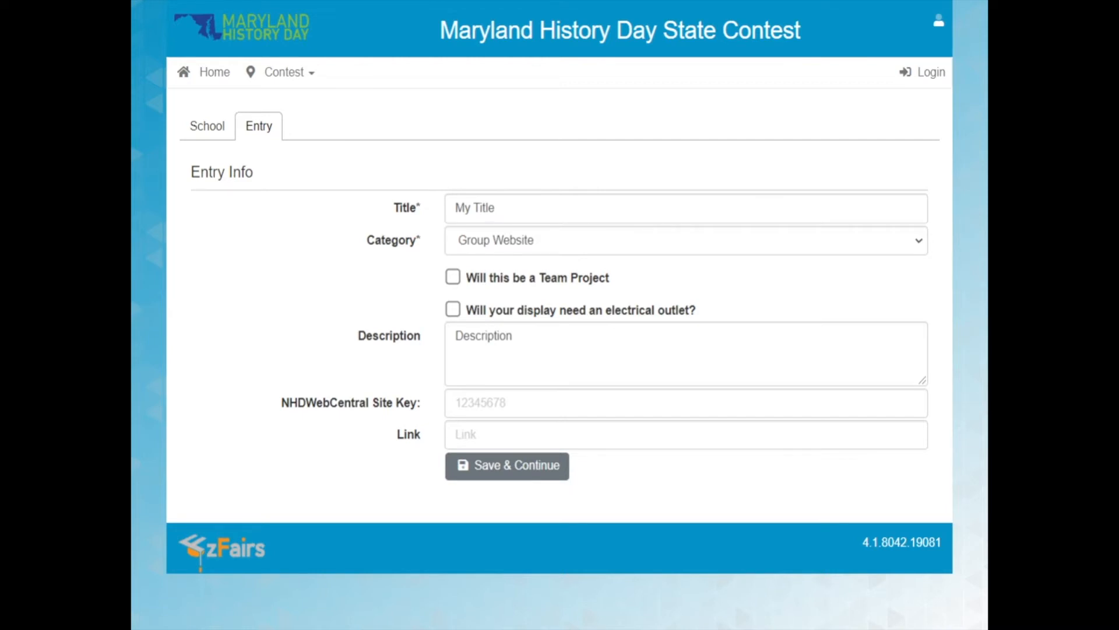
pyautogui.click(482, 403)
pyautogui.write('96530302')
pyautogui.press('Tab')
pyautogui.write('https://site.nhd.org/96530302/home')
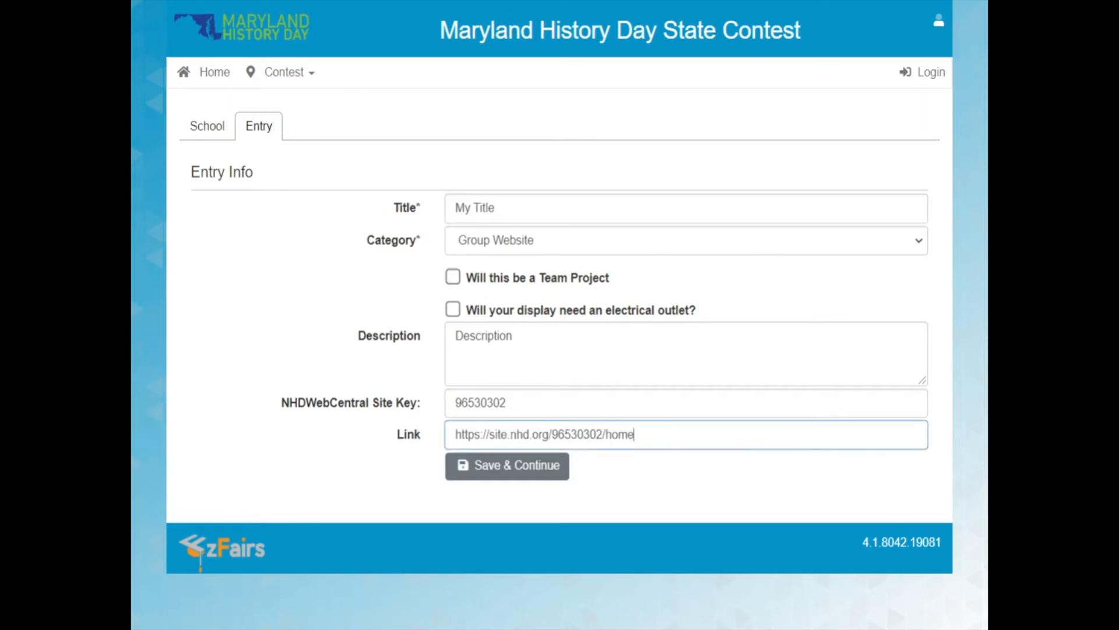
# Undo the pasted website link and change the entry's category to Individual Exhibit.
pyautogui.hotkey('ctrl', 'z')
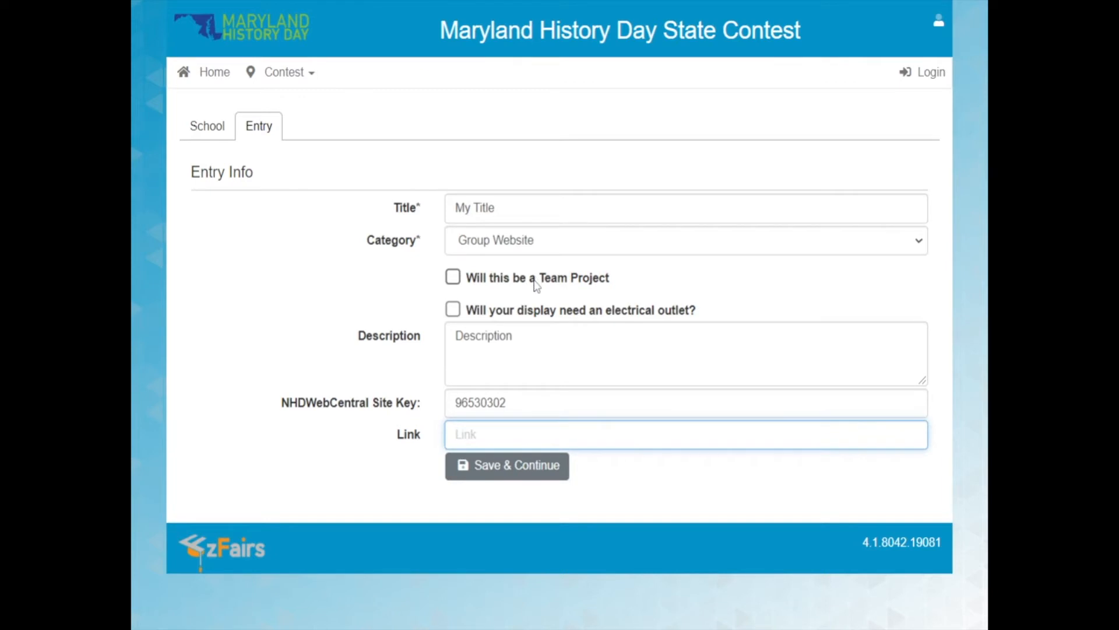
pyautogui.click(457, 287)
pyautogui.click(457, 286)
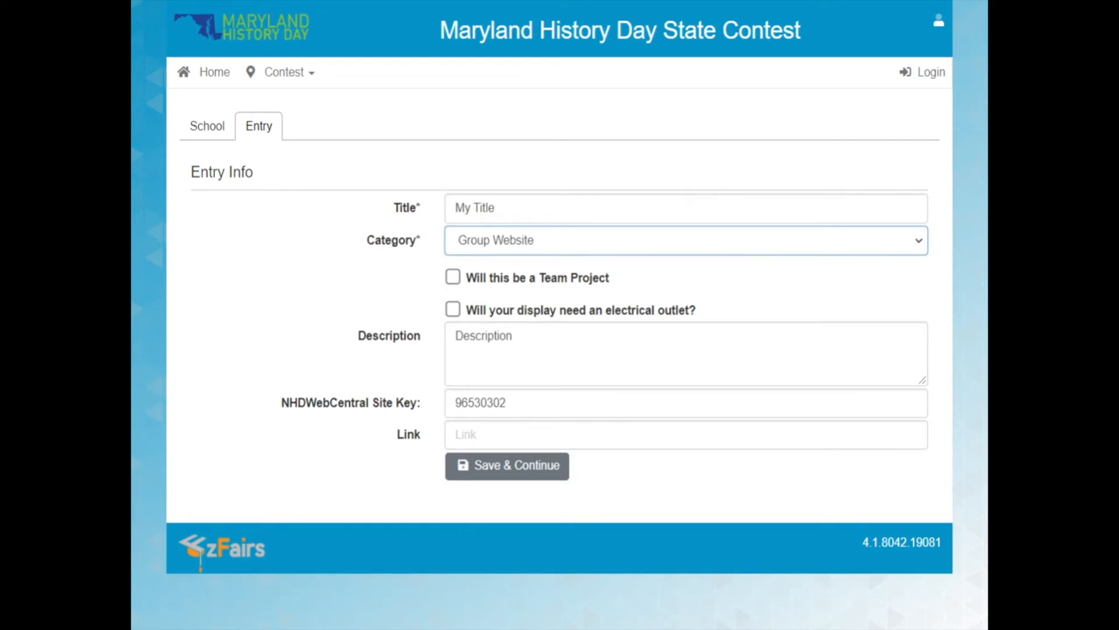
pyautogui.click(547, 282)
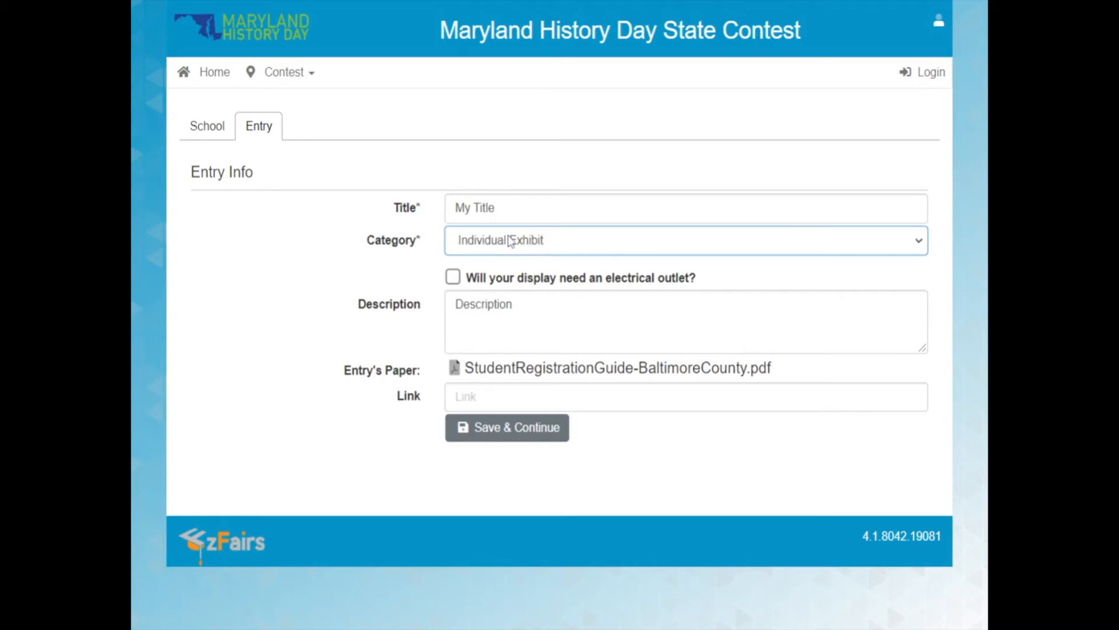
# Mark that the display needs an electrical outlet and replace the description with "I need to power a lightbulb".
pyautogui.click(452, 280)
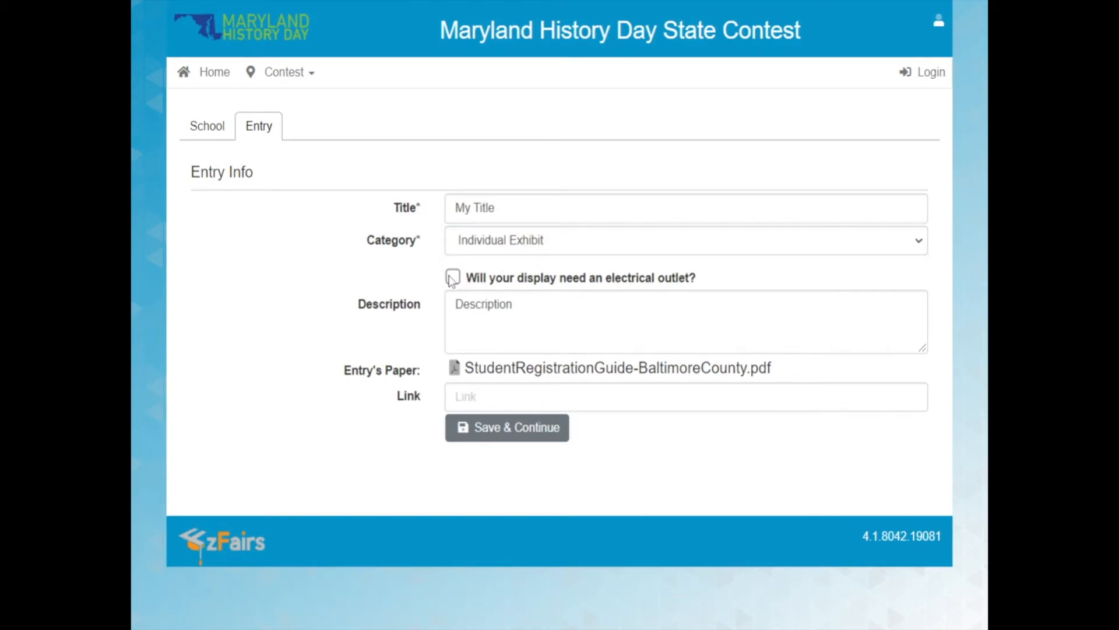
pyautogui.click(452, 279)
pyautogui.doubleClick(484, 305)
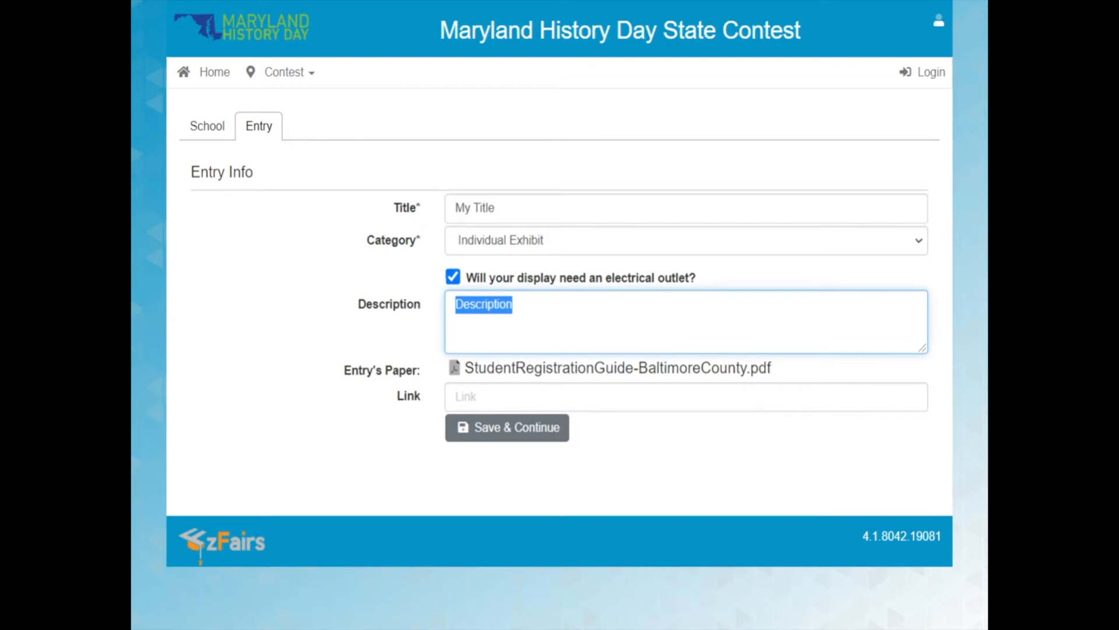
pyautogui.write('I need')
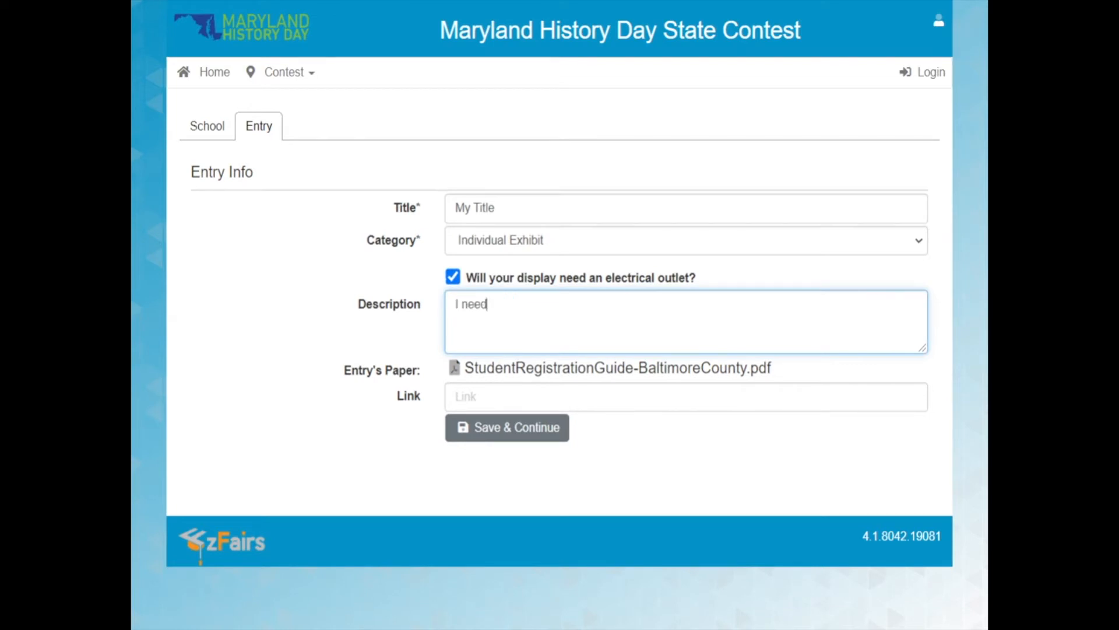
pyautogui.write(' to power a lightbulb')
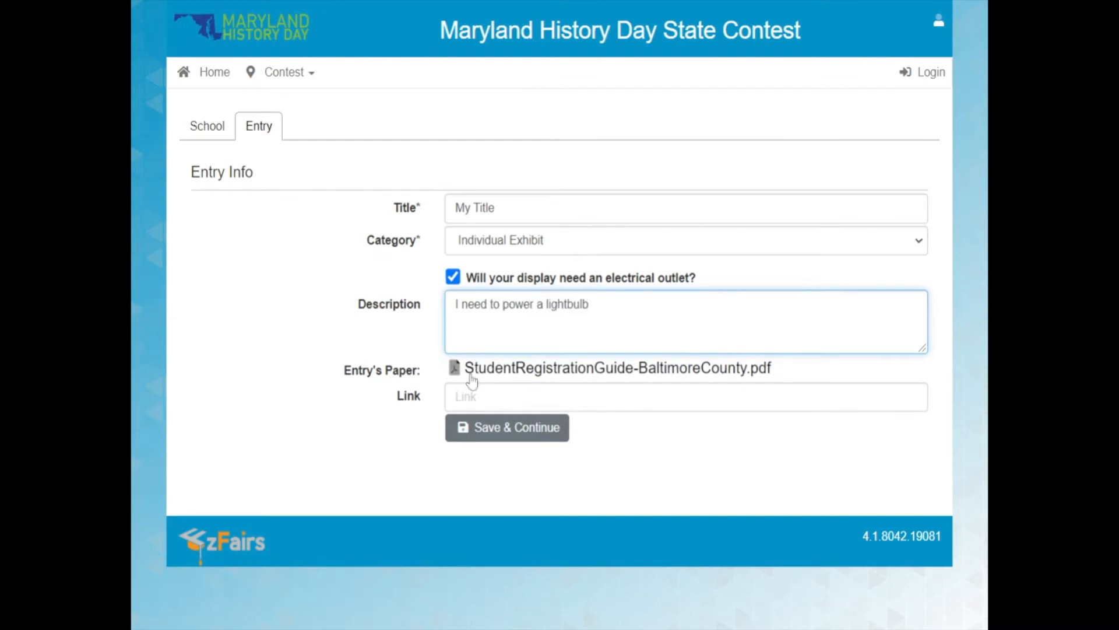
# Look through the uploaded StudentRegistrationGuide-BaltimoreCounty.pdf and delete it from the entry's paper.
pyautogui.click(530, 374)
pyautogui.scroll(-10, 530, 375)
pyautogui.scroll(-15, 532, 380)
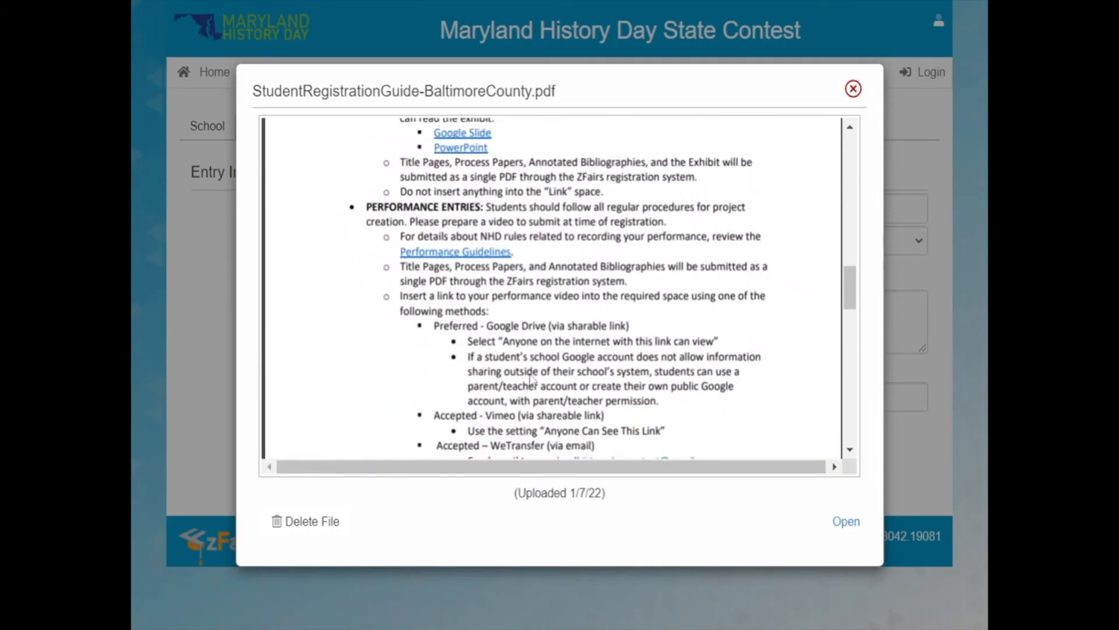
pyautogui.click(307, 523)
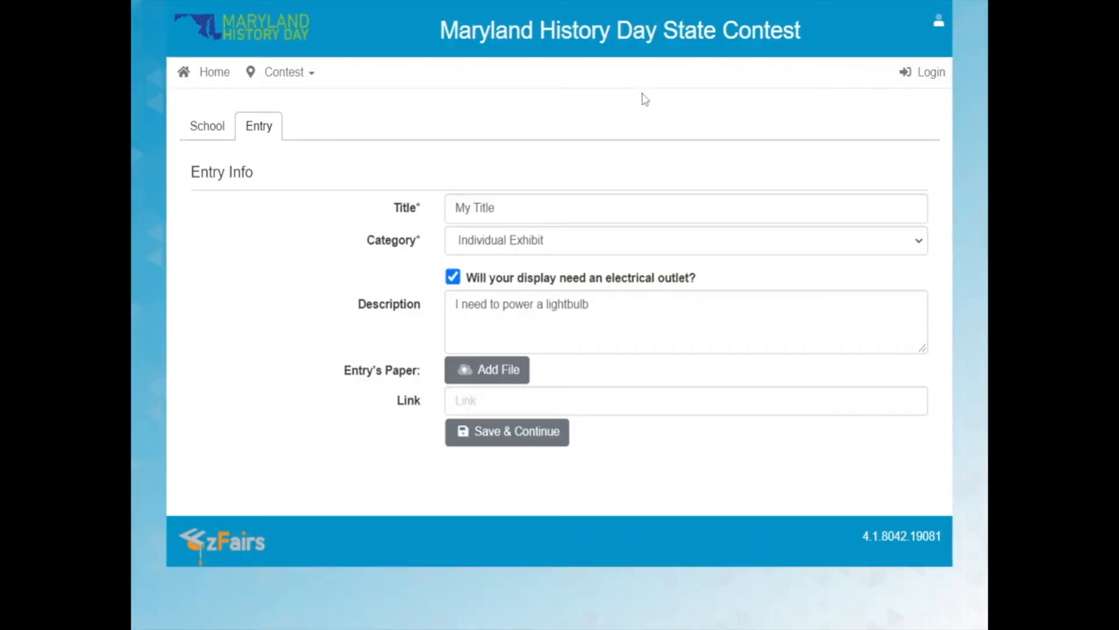
pyautogui.click(514, 376)
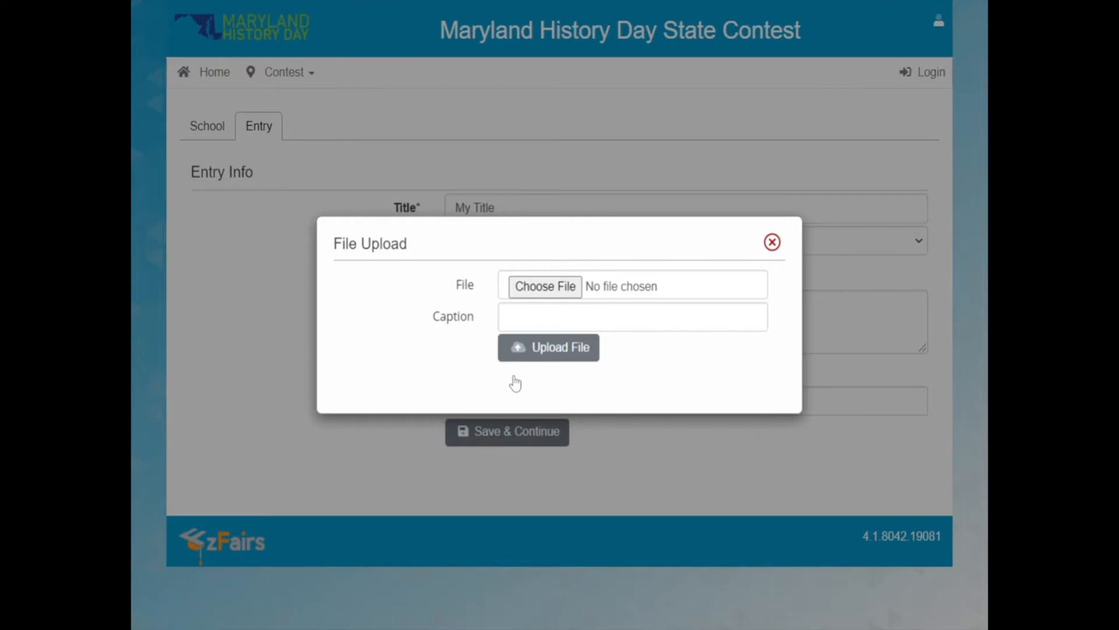
pyautogui.click(773, 242)
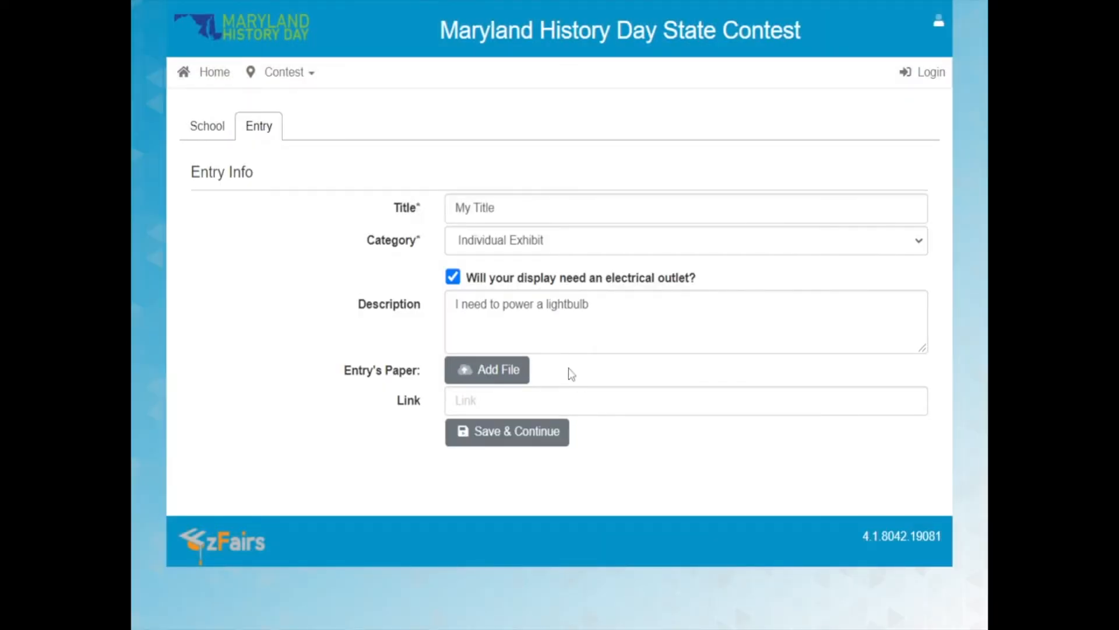
pyautogui.click(475, 375)
# Save the entry information and continue past the project's additional questions to the waivers.
pyautogui.click(525, 432)
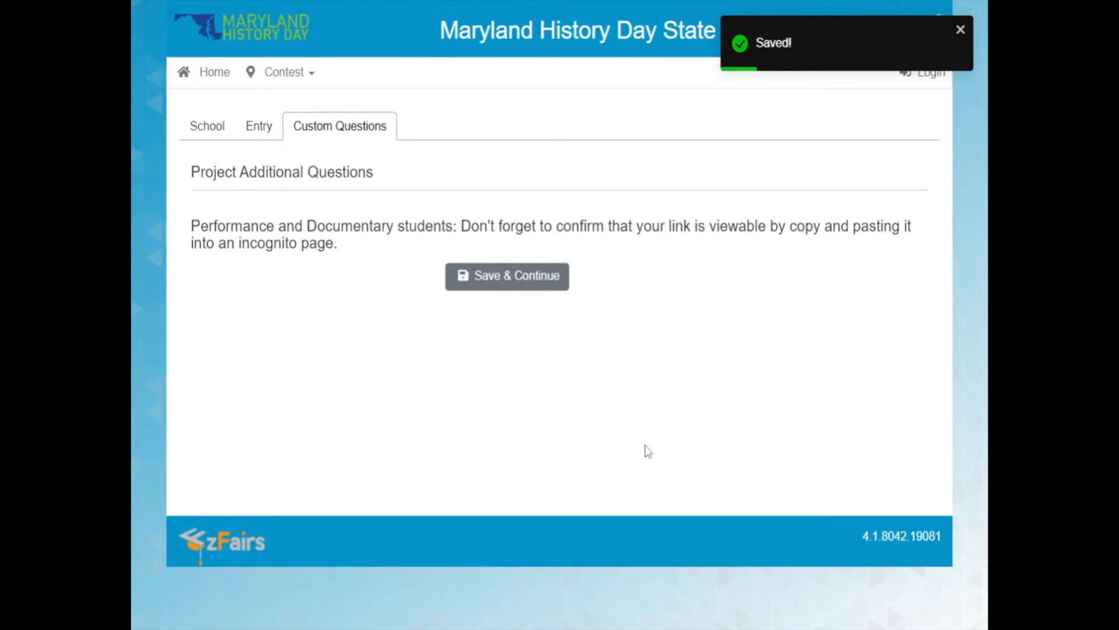
pyautogui.click(555, 291)
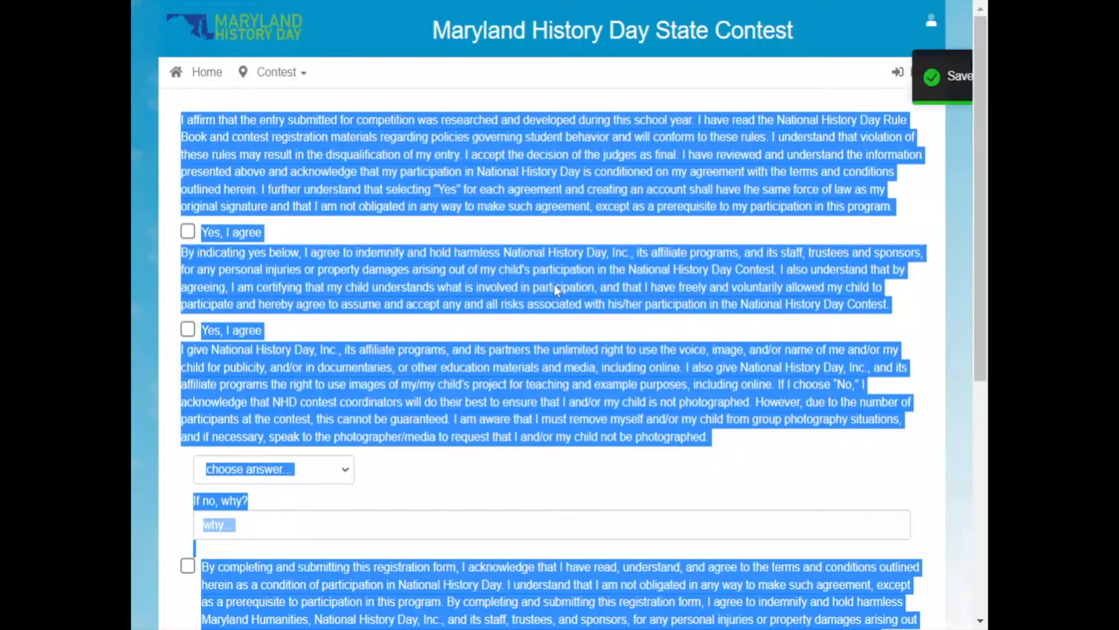
pyautogui.click(555, 292)
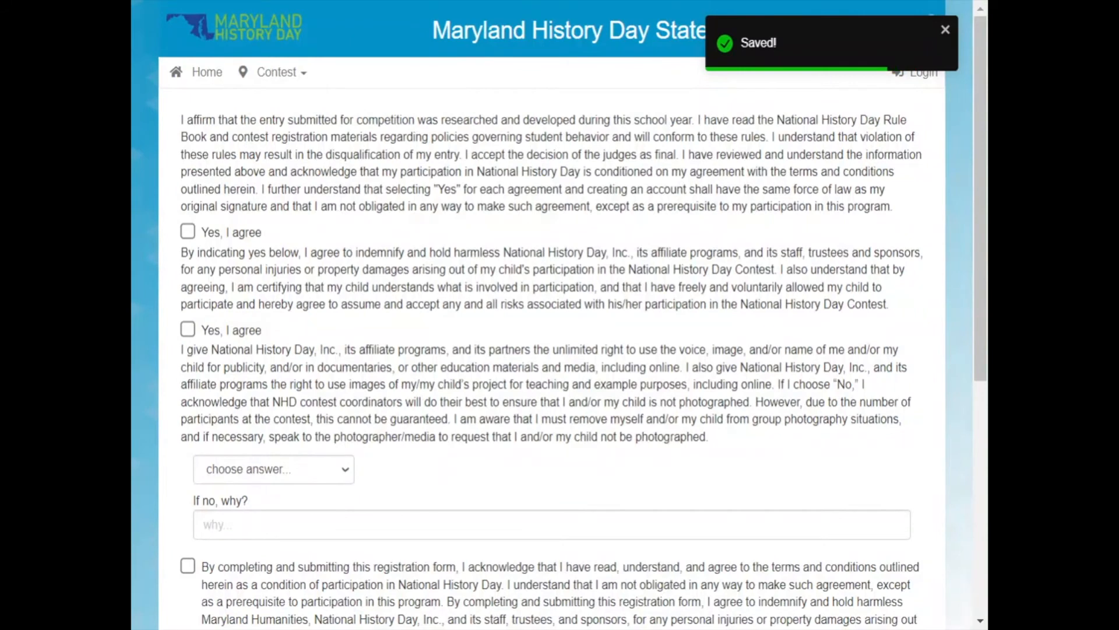
# Agree to the contest rules and the liability statement, and answer Yes to the voice and image release.
pyautogui.scroll(-1, 559, 314)
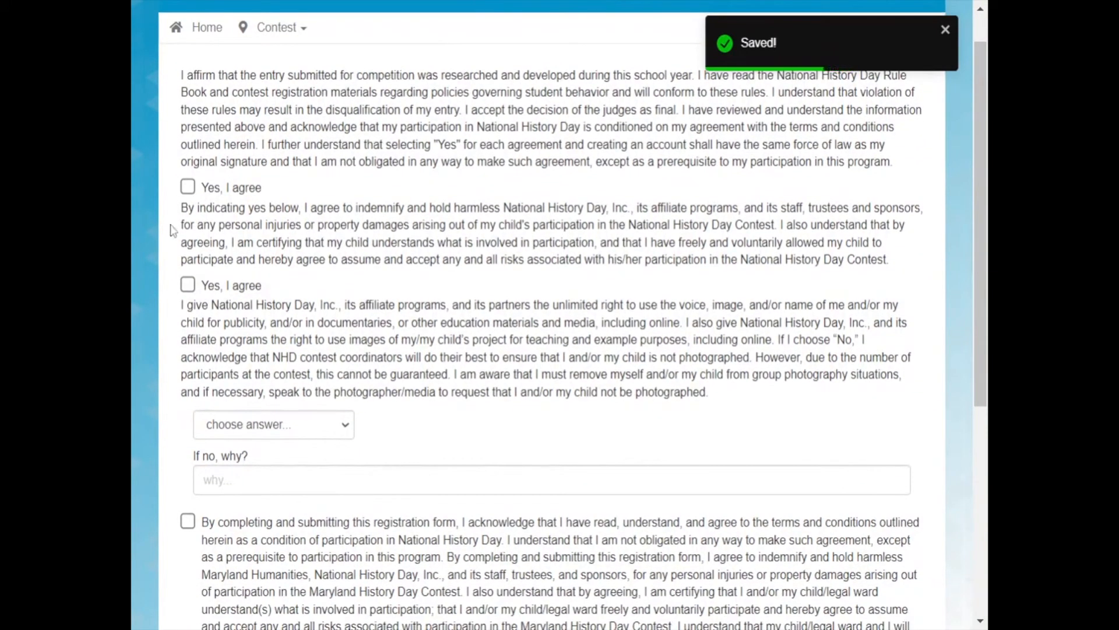
pyautogui.click(207, 191)
pyautogui.click(209, 289)
pyautogui.scroll(-3, 208, 288)
pyautogui.click(210, 288)
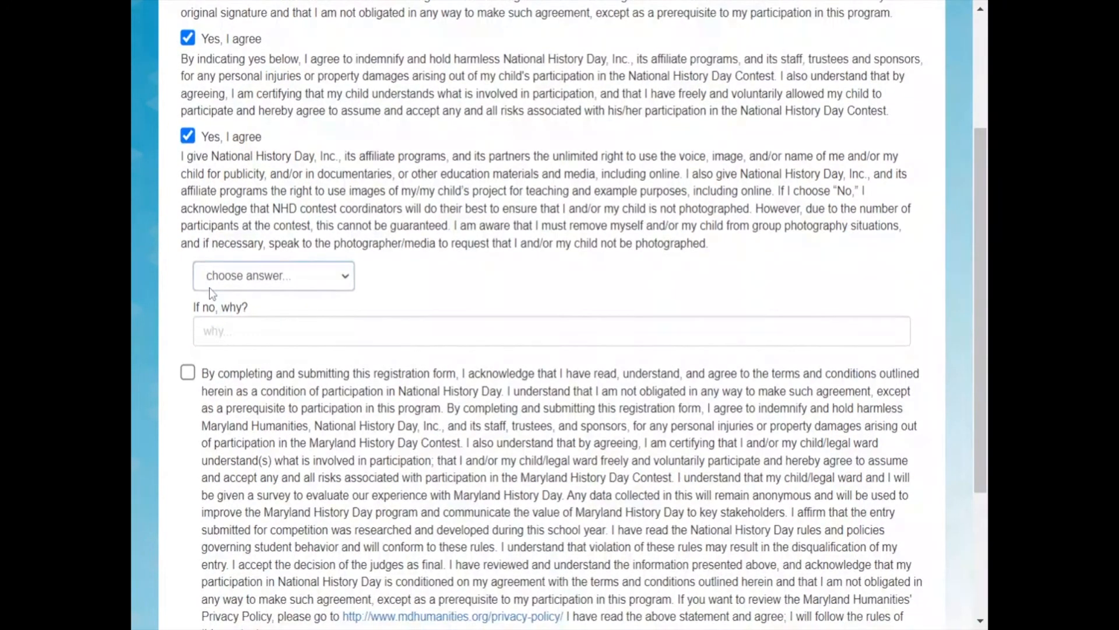
pyautogui.click(230, 313)
# Accept the final terms and conditions of the registration form, then save the waivers and continue.
pyautogui.scroll(-1, 231, 314)
pyautogui.scroll(-3, 234, 320)
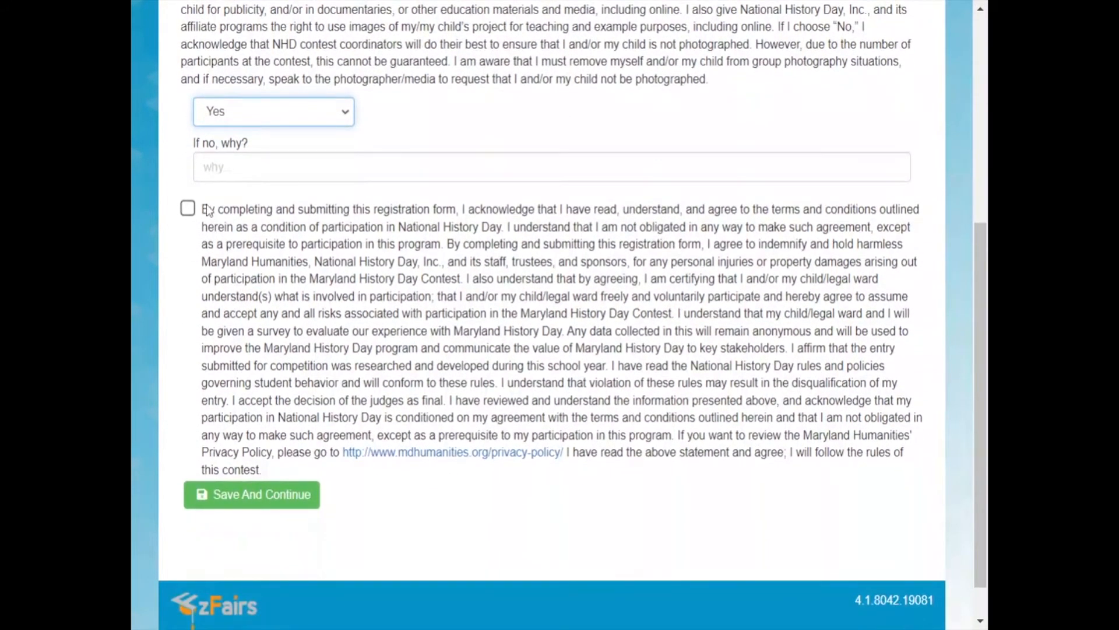
pyautogui.scroll(-1, 207, 207)
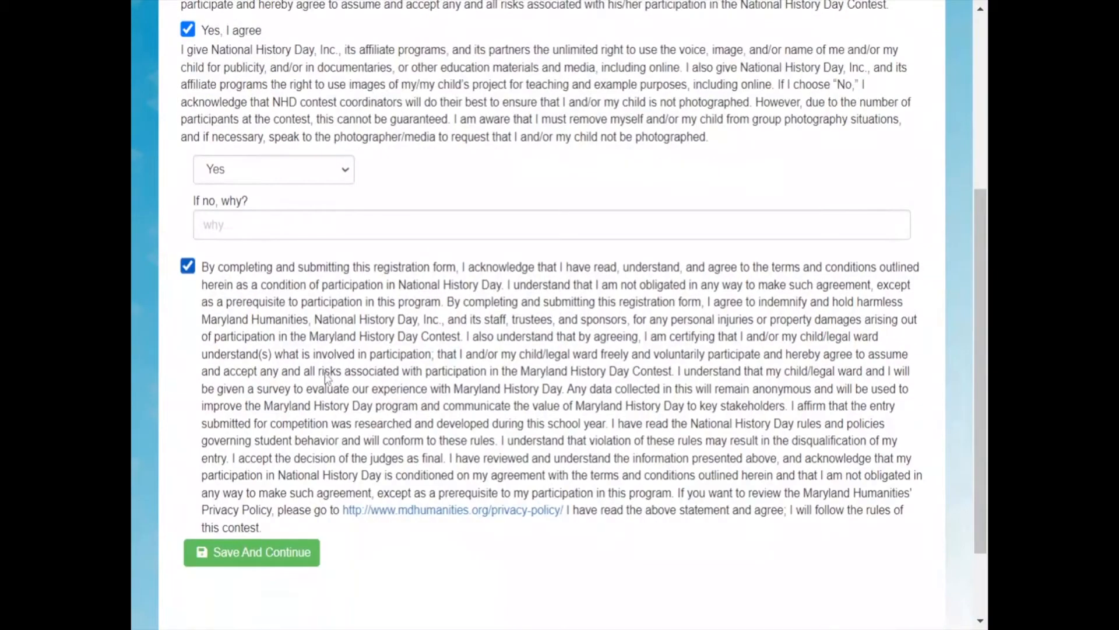
pyautogui.click(267, 547)
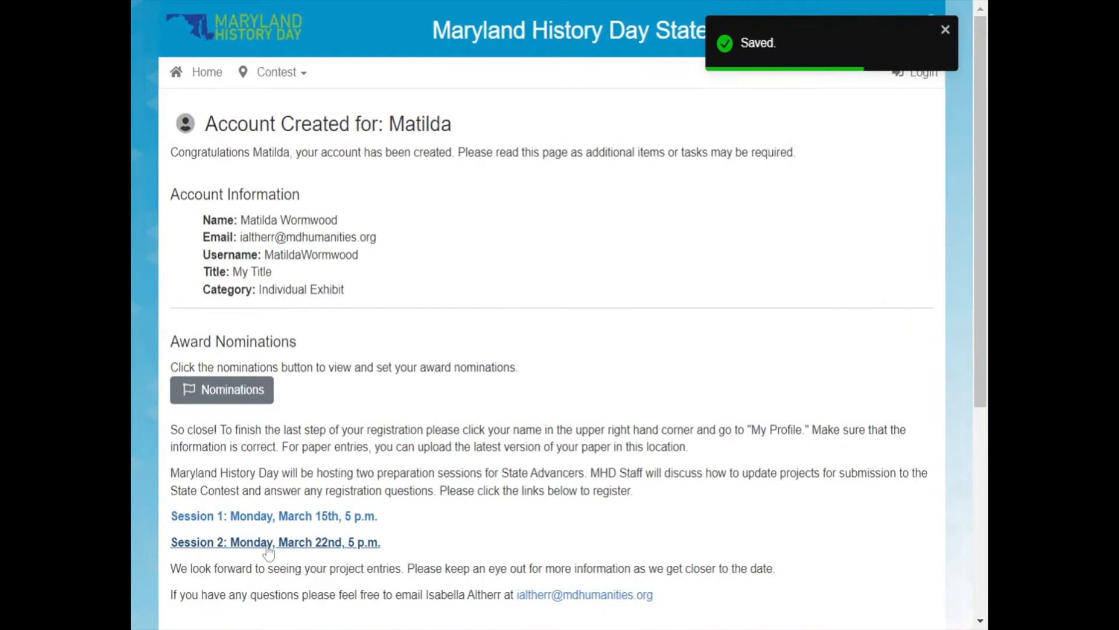
# Read the account confirmation page and review the special awards open for nomination.
pyautogui.scroll(-1, 411, 221)
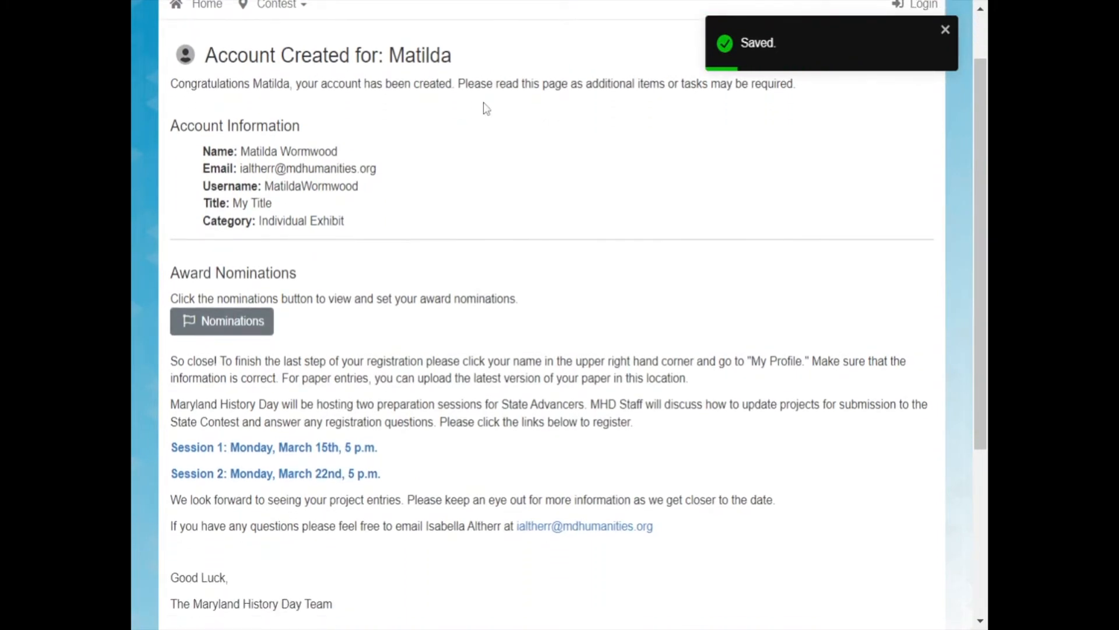
pyautogui.scroll(-4, 484, 102)
pyautogui.scroll(5, 484, 102)
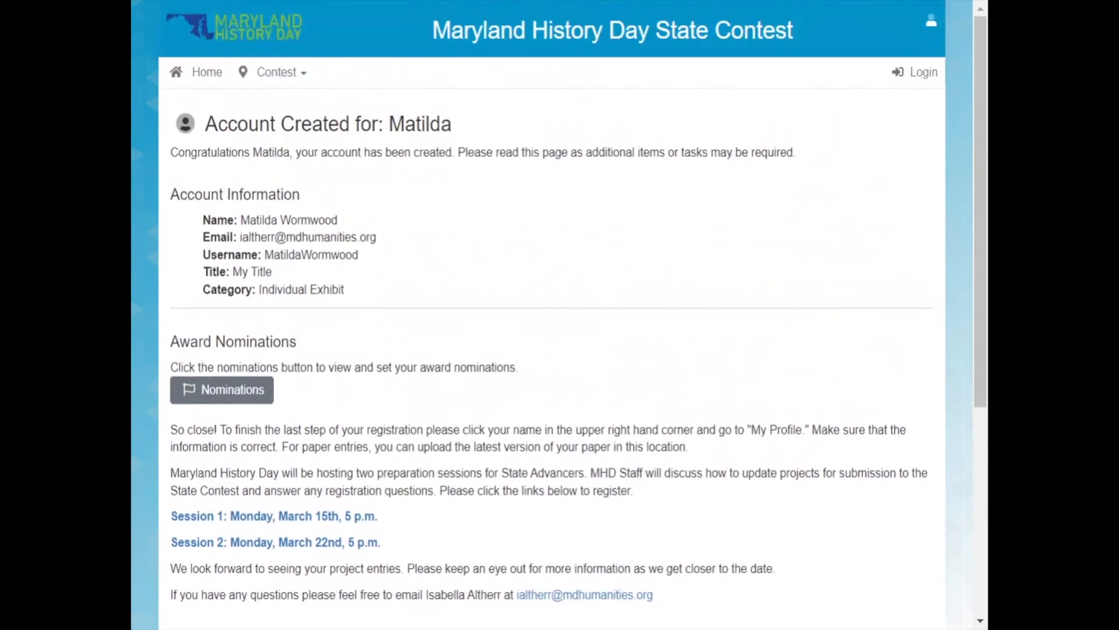
pyautogui.click(238, 400)
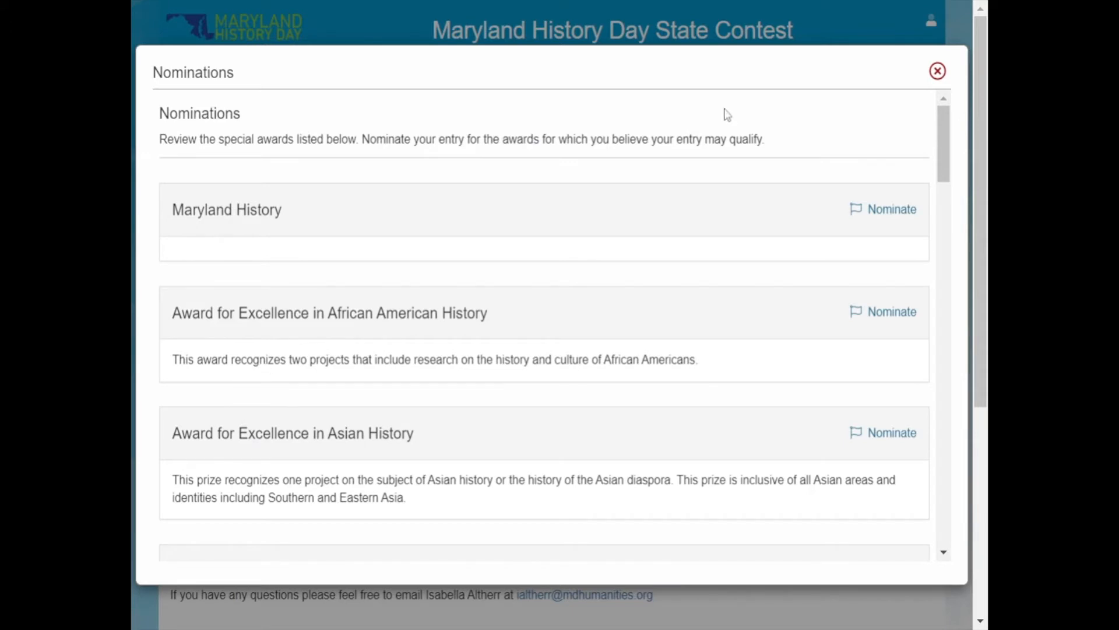
pyautogui.scroll(-1, 728, 114)
pyautogui.tripleClick(725, 105)
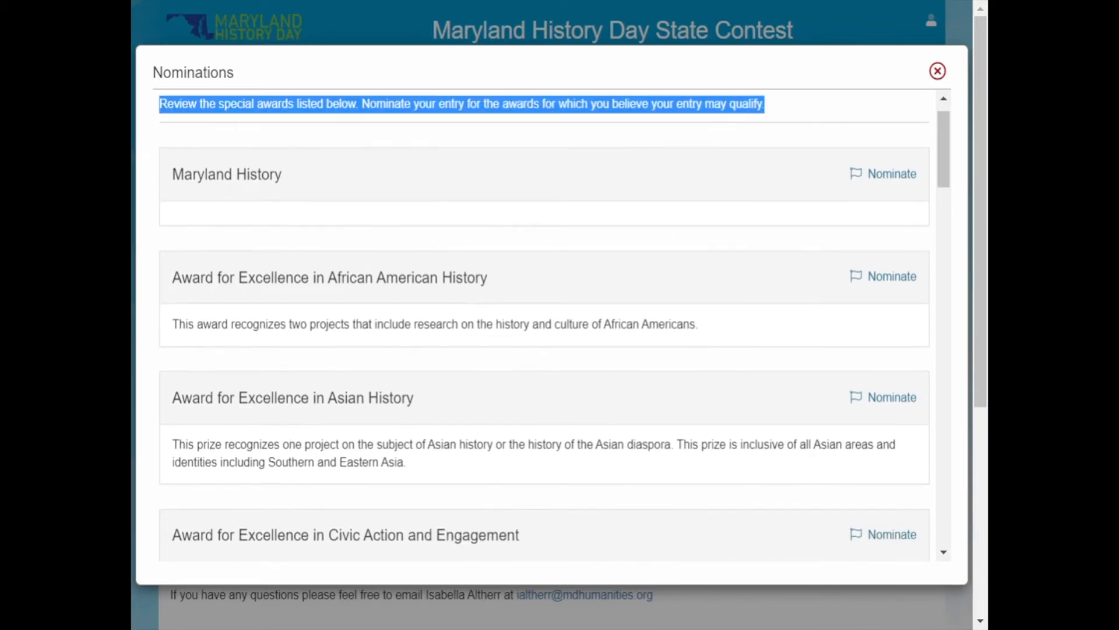
pyautogui.click(725, 105)
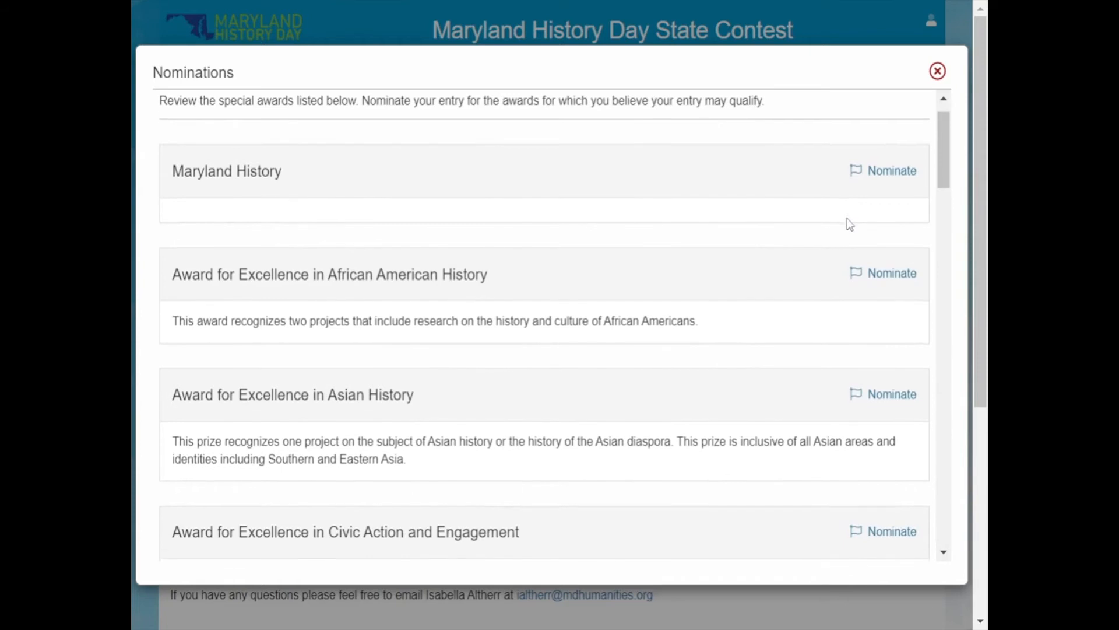
pyautogui.scroll(-1, 848, 218)
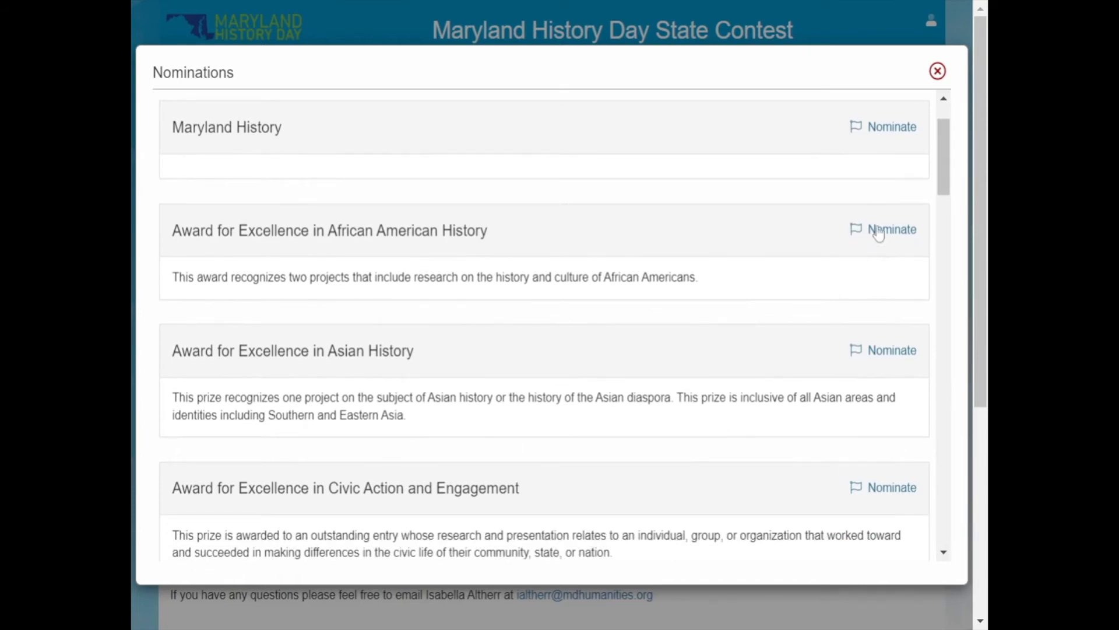
# Nominate the entry for the Maryland History award with the reason "Because I talka bout Maryland History" and close the nominations.
pyautogui.click(891, 129)
pyautogui.click(625, 298)
pyautogui.write('Because I talka bout Maryland History')
pyautogui.click(593, 342)
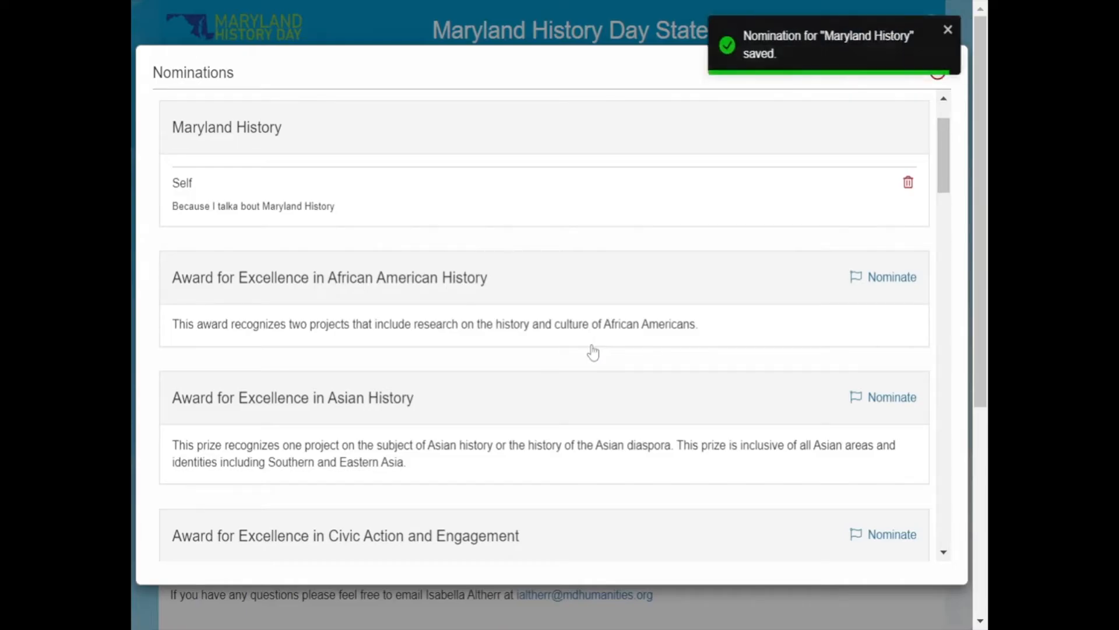
pyautogui.scroll(2, 593, 347)
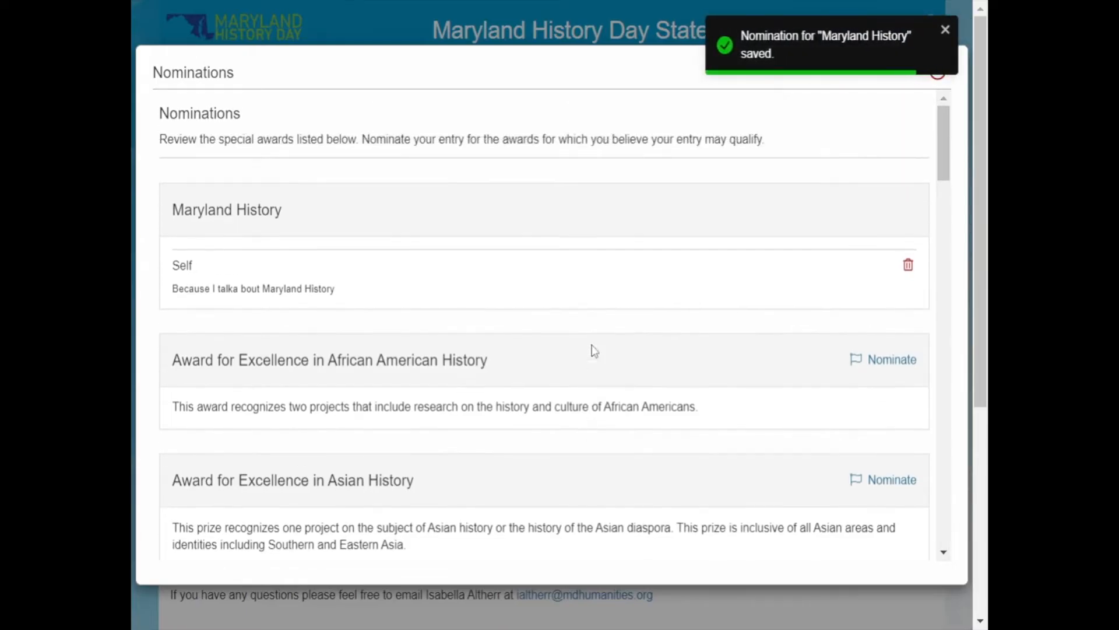
pyautogui.click(944, 30)
pyautogui.click(937, 74)
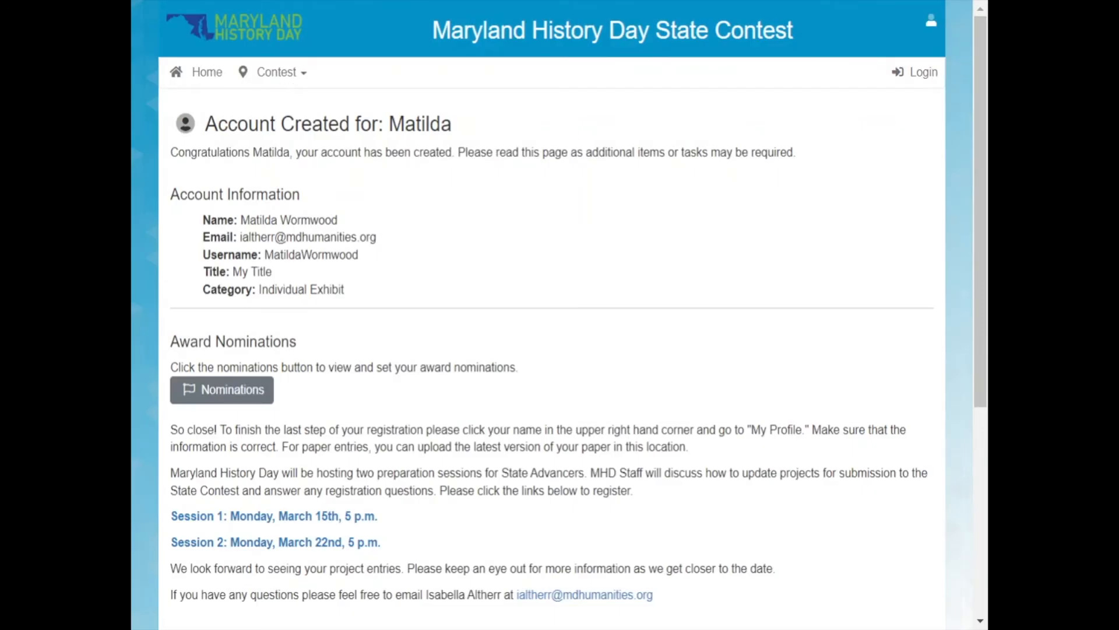
# Log in to the new student account with its username and password.
pyautogui.click(912, 74)
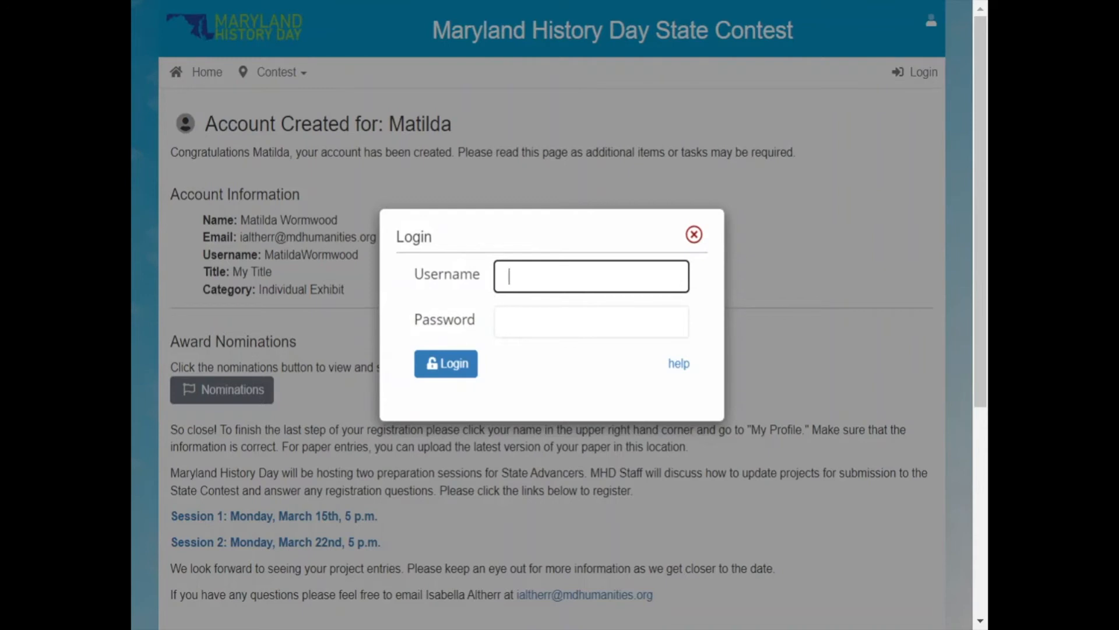
pyautogui.write('MatildaWormwood')
pyautogui.press('Tab')
pyautogui.write('••••••••••')
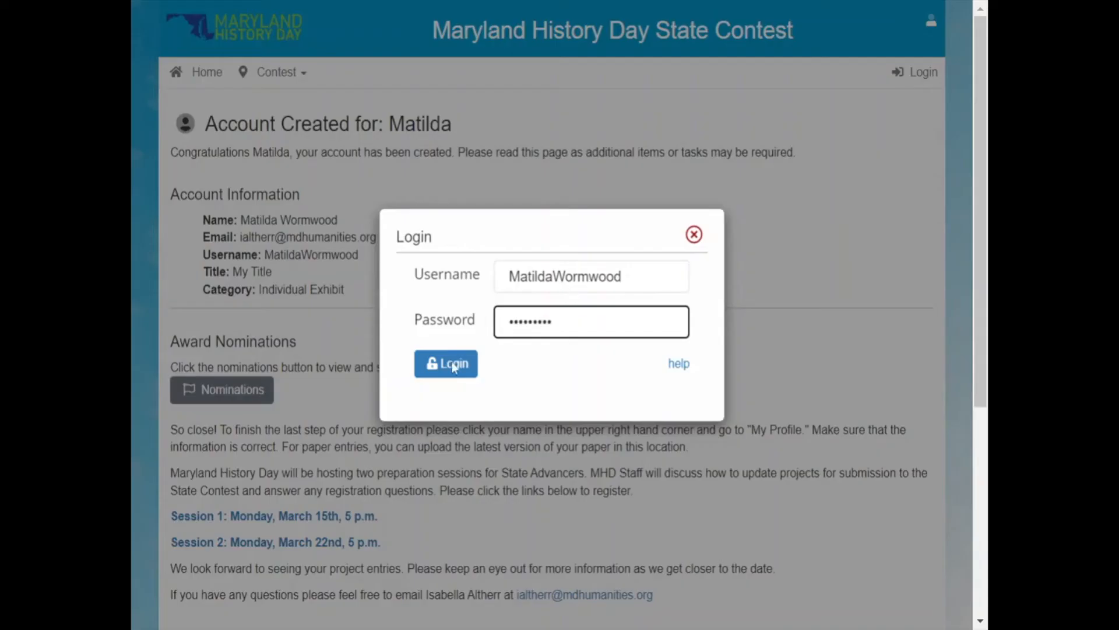
pyautogui.click(454, 375)
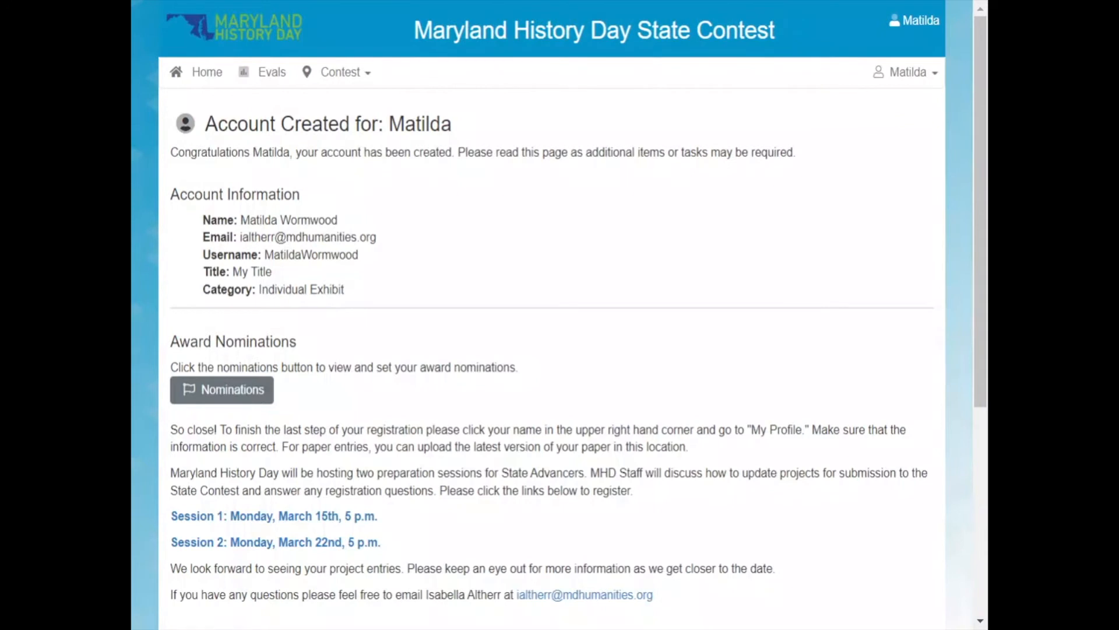
# Go to the contest's home page and open the entry information in the student's profile.
pyautogui.click(196, 86)
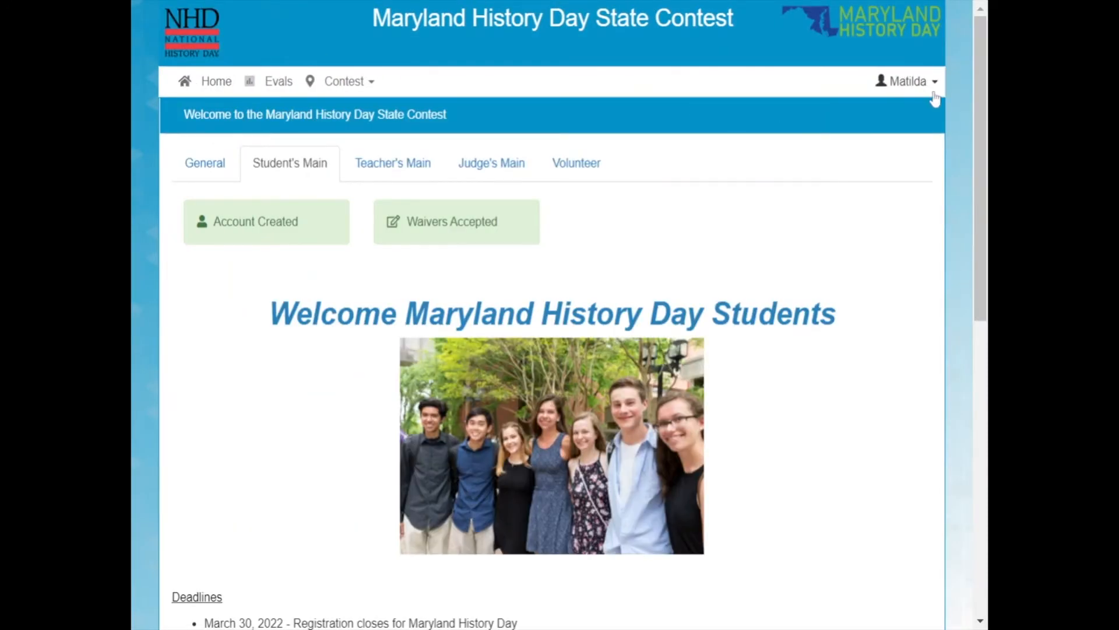
pyautogui.click(931, 86)
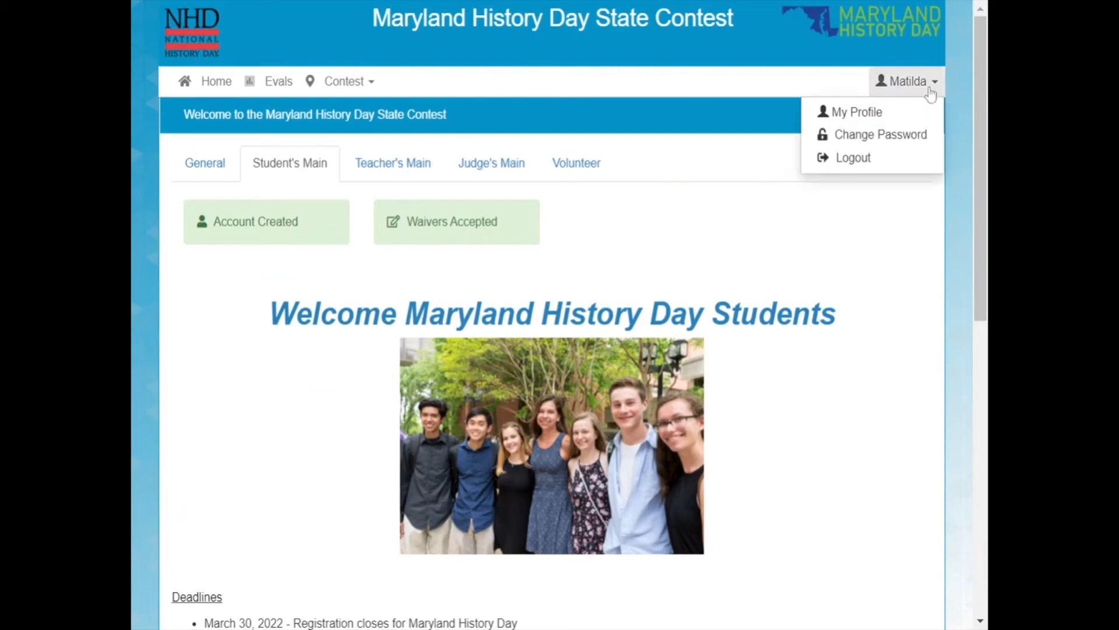
pyautogui.click(899, 130)
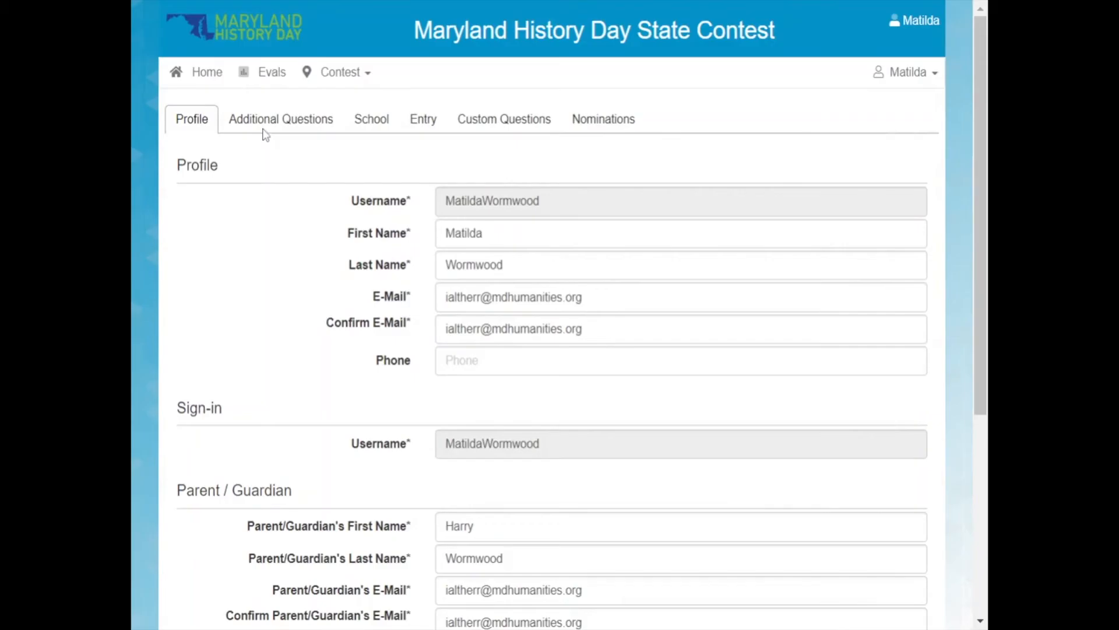
pyautogui.click(427, 127)
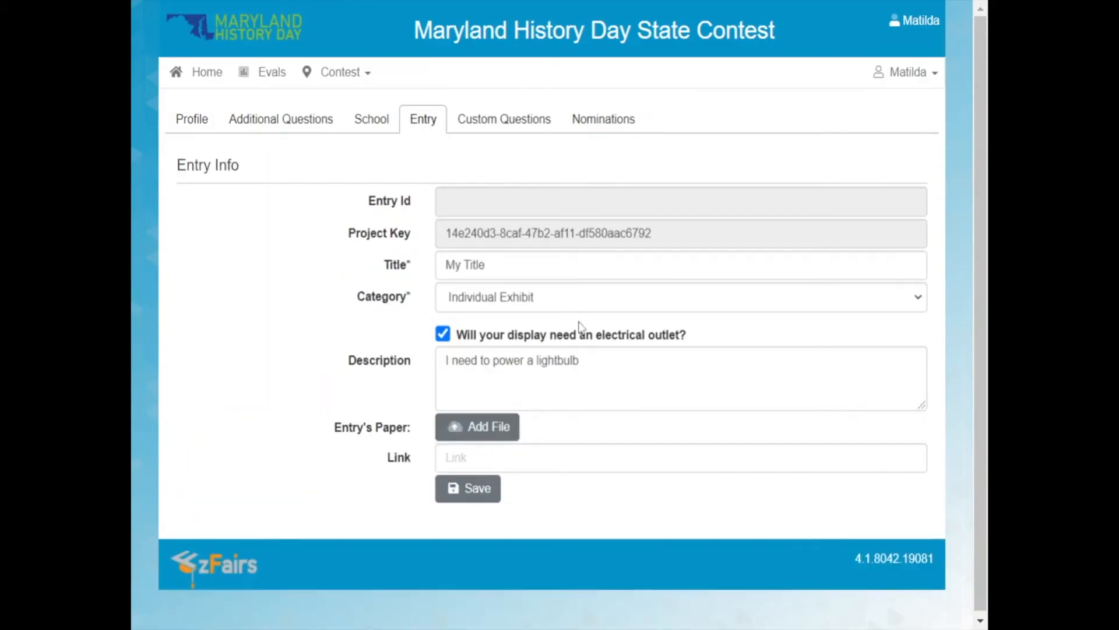
# Change the entry's category to Group Documentary.
pyautogui.scroll(-1, 676, 307)
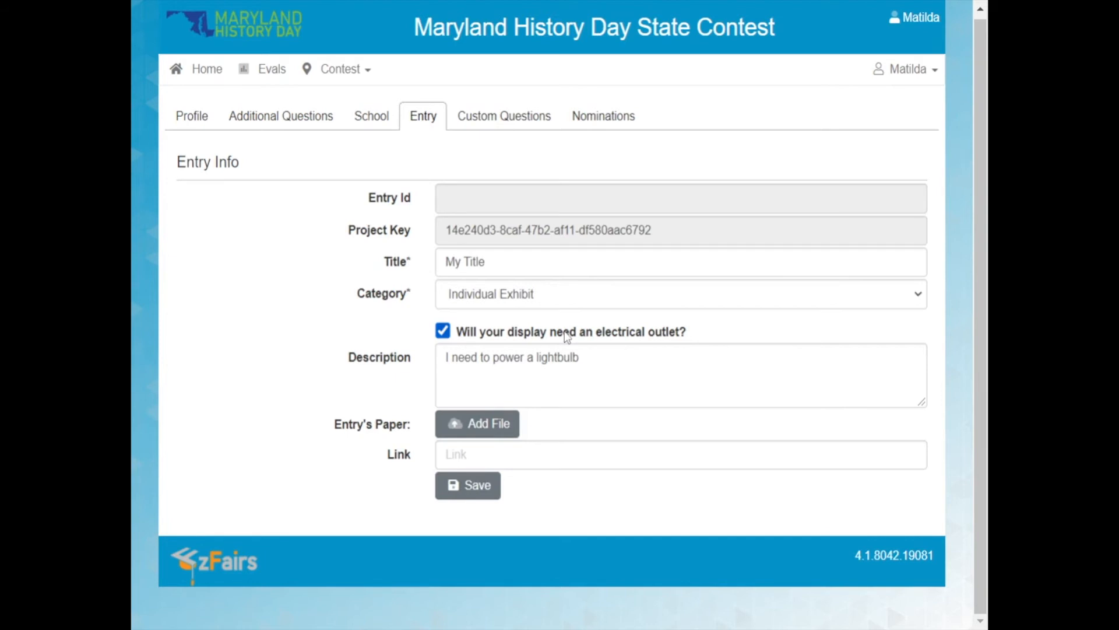
pyautogui.moveTo(564, 331); pyautogui.dragTo(555, 301)
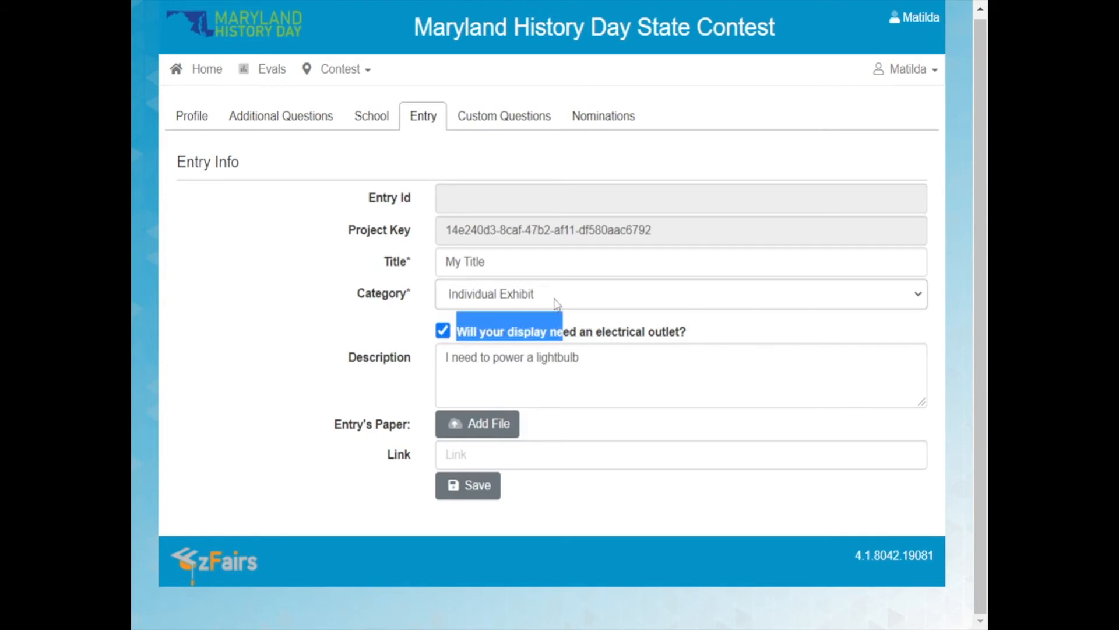
pyautogui.click(380, 290)
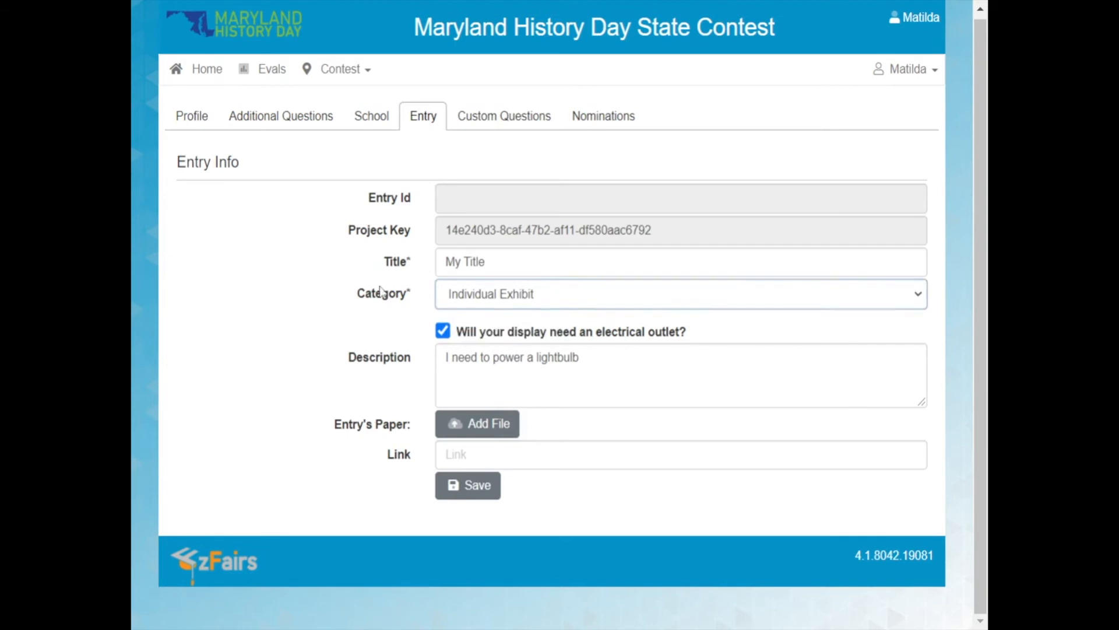
pyautogui.click(527, 312)
pyautogui.click(531, 308)
pyautogui.click(541, 342)
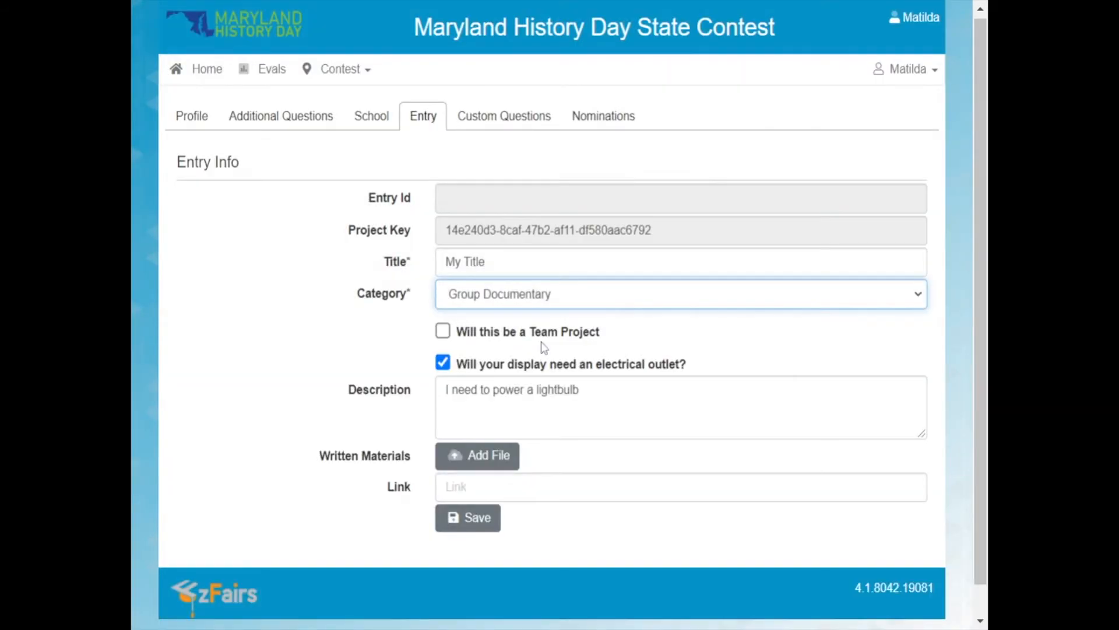
# Mark the entry as a team project, remove the electrical outlet request and clear the description.
pyautogui.click(443, 330)
pyautogui.click(443, 366)
pyautogui.click(540, 390)
pyautogui.hotkey('ctrl', 'a')
pyautogui.press('BackSpace')
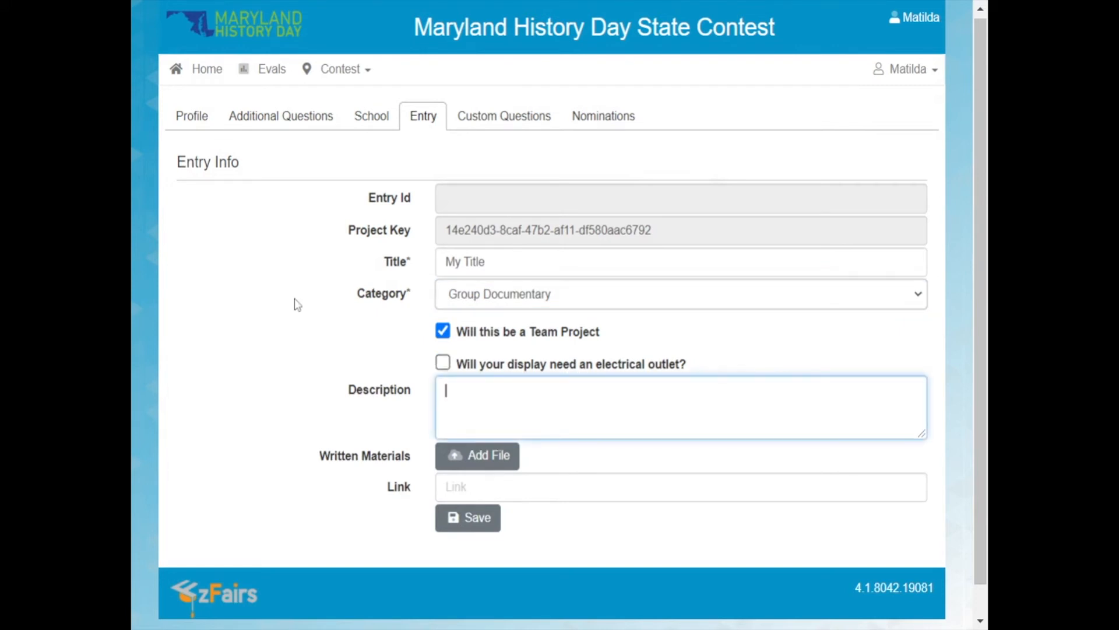
# Copy the entry's project key and save the changed entry information.
pyautogui.scroll(-1, 294, 303)
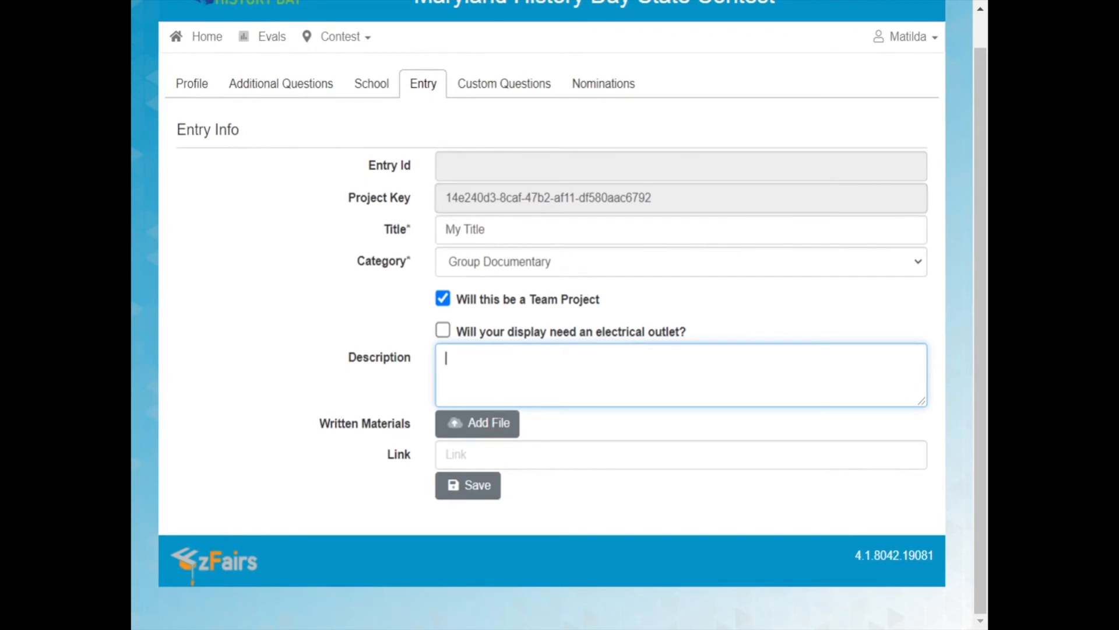
pyautogui.moveTo(445, 198); pyautogui.dragTo(670, 220)
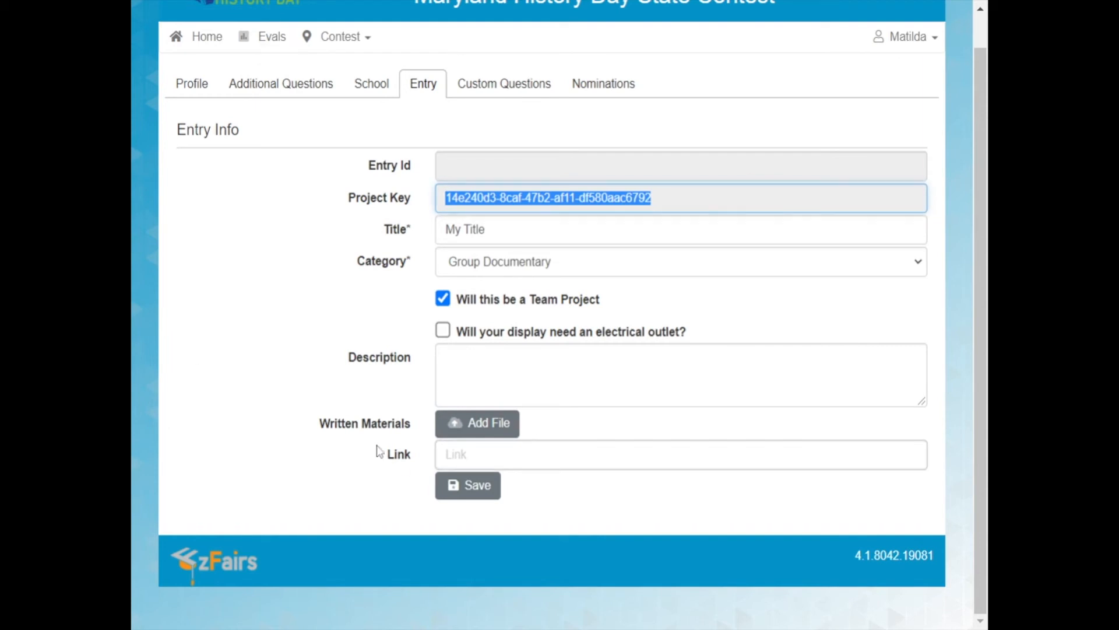
pyautogui.click(488, 496)
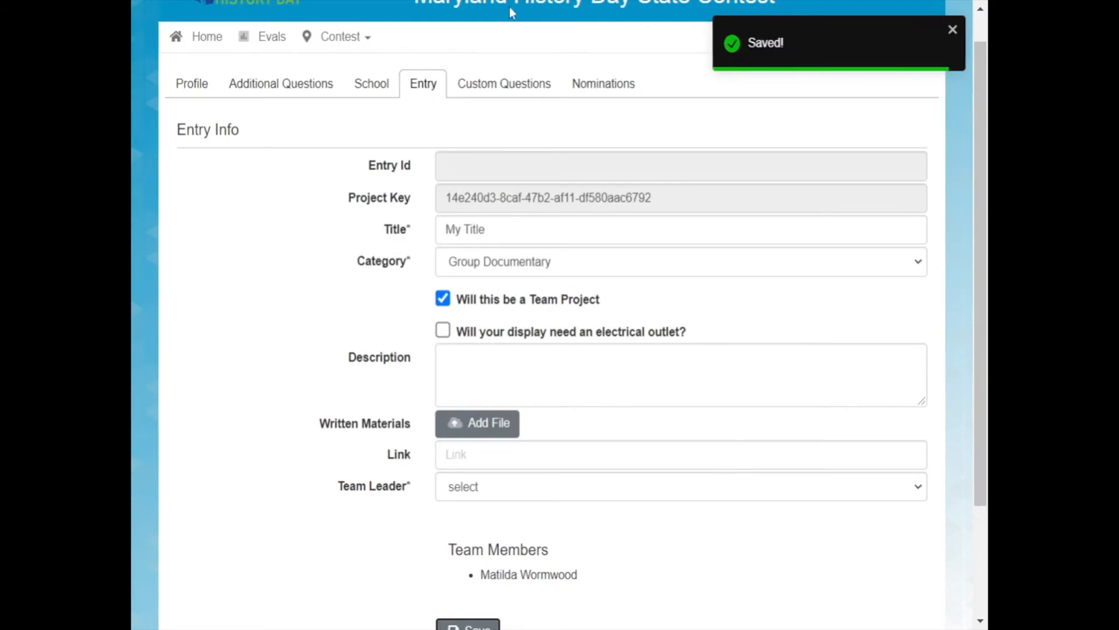
# Review the team leader and team members information on the saved entry.
pyautogui.scroll(-3, 675, 59)
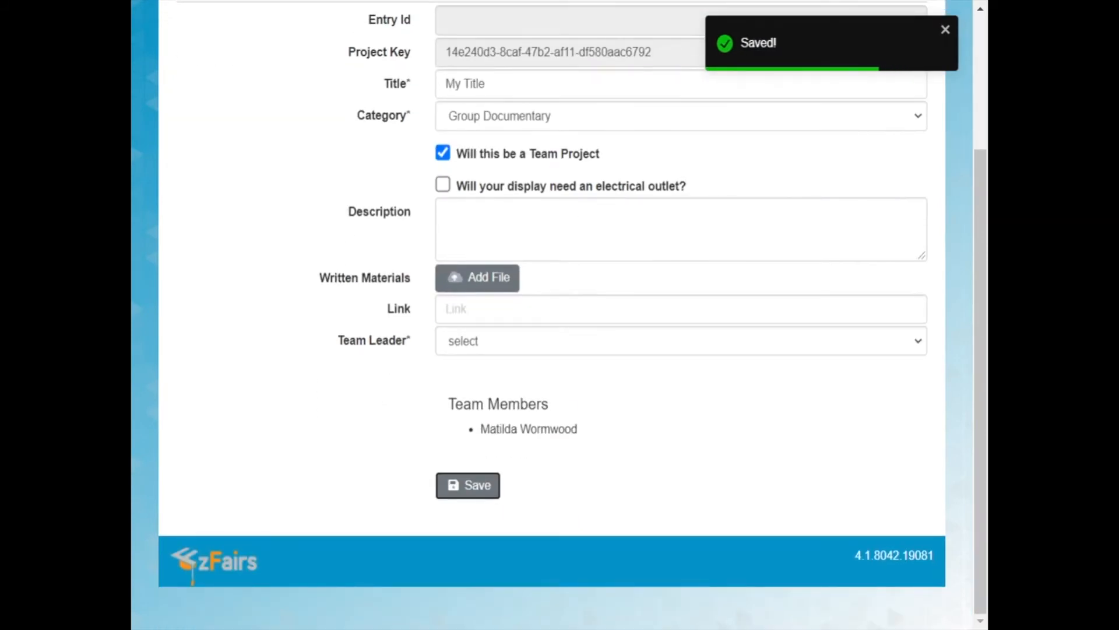
pyautogui.scroll(1, 583, 309)
pyautogui.moveTo(448, 496); pyautogui.dragTo(575, 520)
pyautogui.click(575, 520)
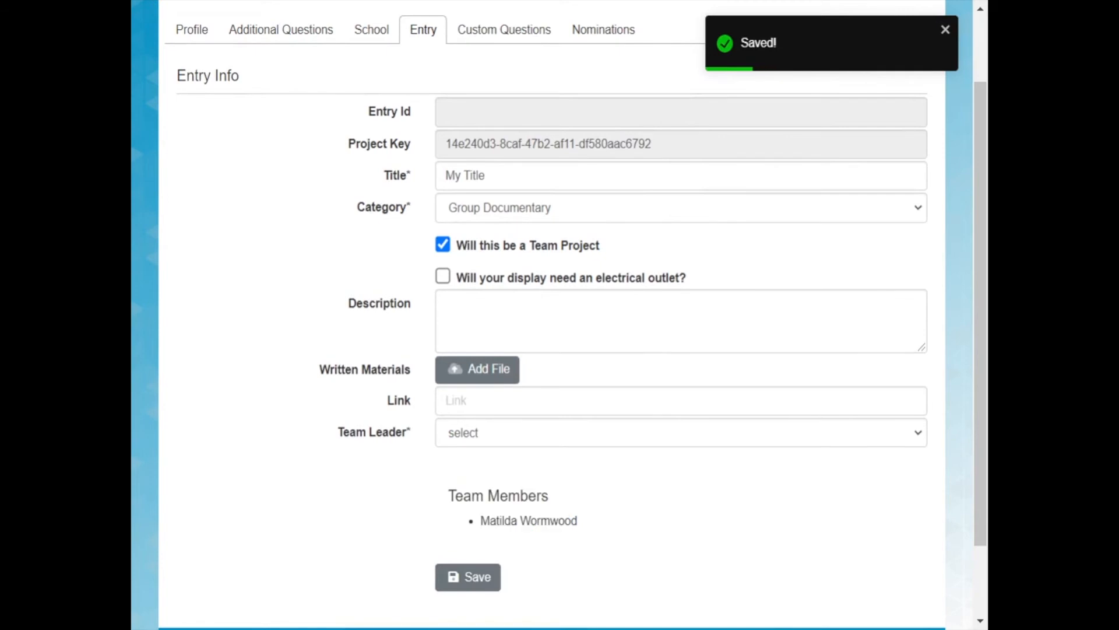
pyautogui.tripleClick(548, 521)
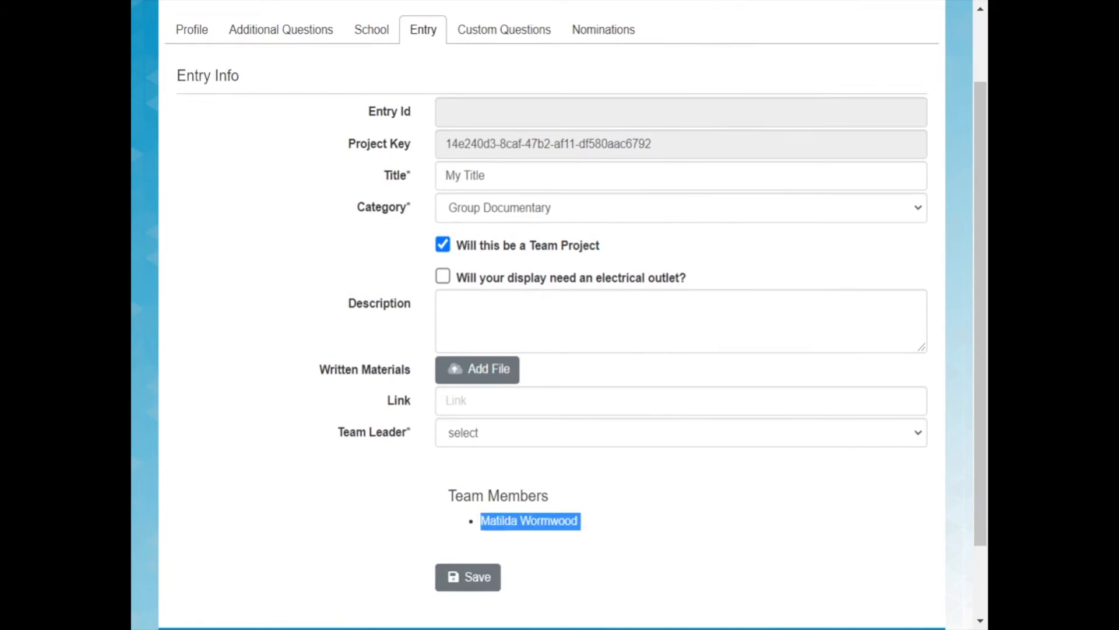
pyautogui.click(559, 521)
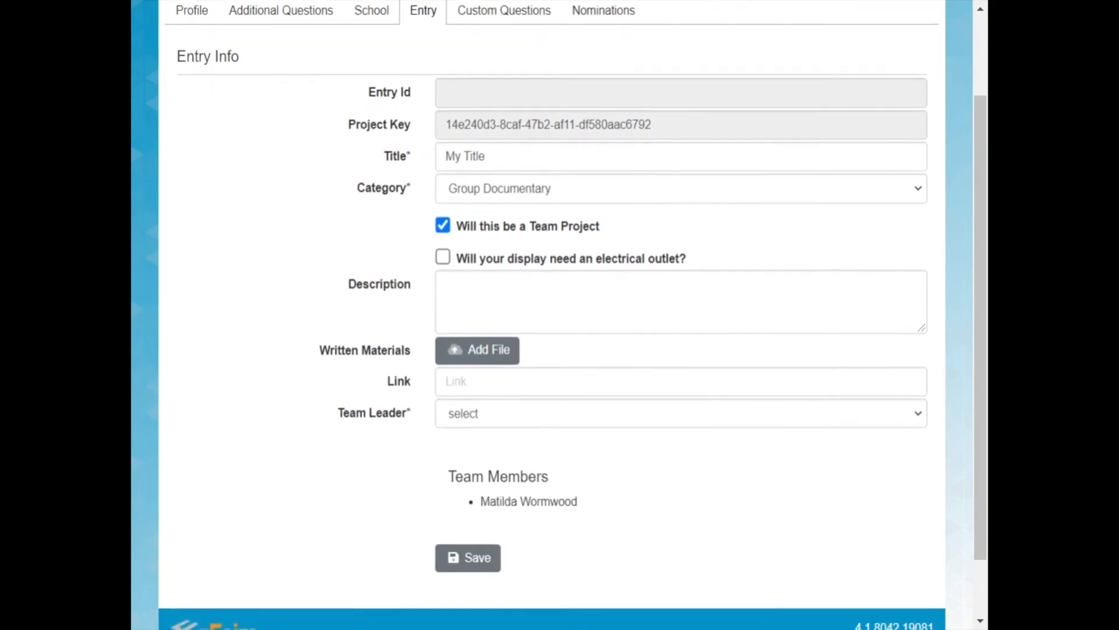
# View the entry's custom questions and log out of the first student's account.
pyautogui.scroll(3, 542, 62)
pyautogui.click(500, 127)
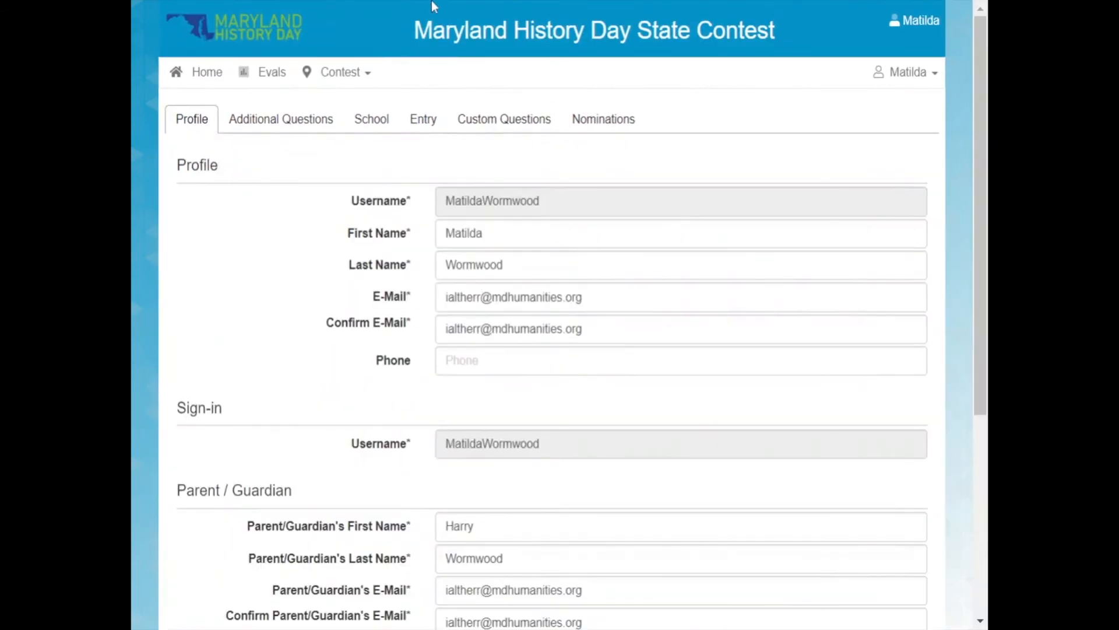
pyautogui.click(935, 74)
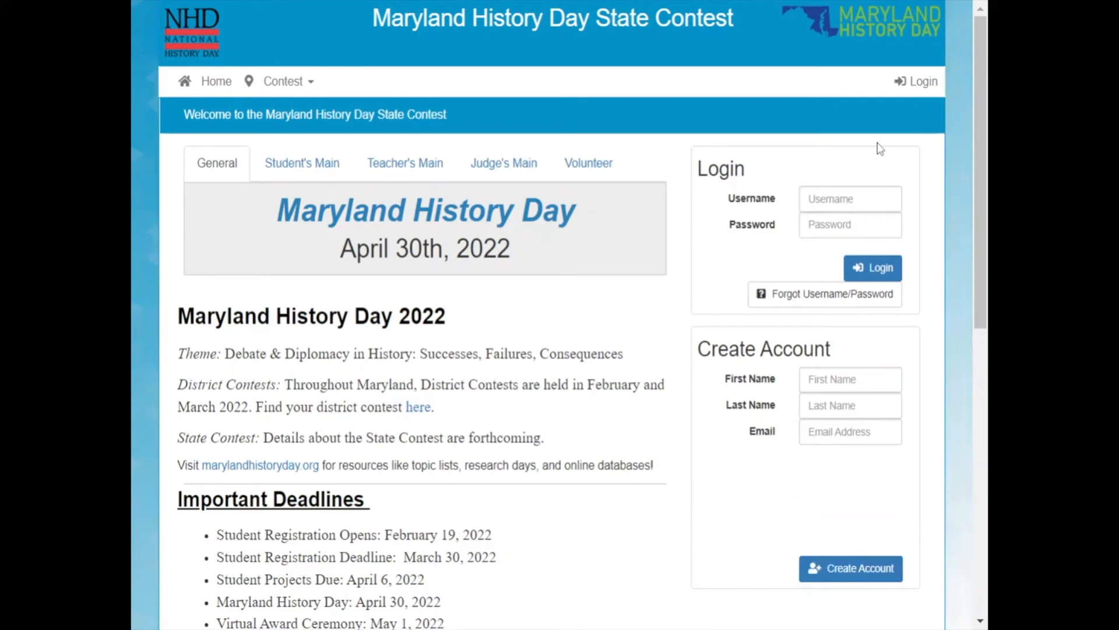
# Start a new account for the second team member with the student's first name, last name and e-mail, completing the robot check.
pyautogui.write('Bruce')
pyautogui.press('Tab')
pyautogui.write('Bogtrotter')
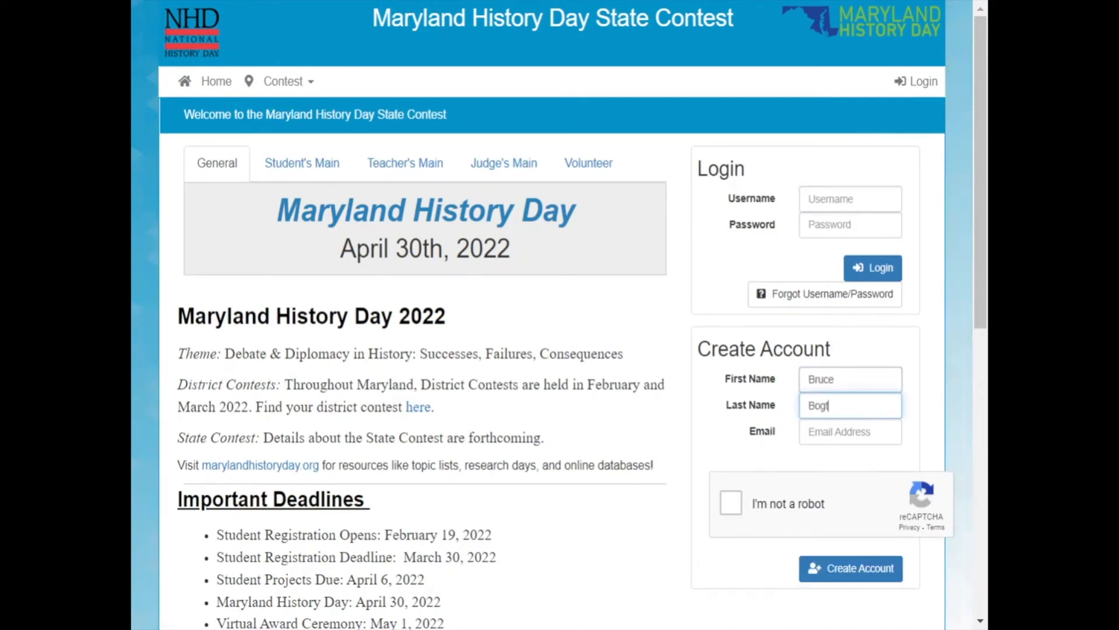
pyautogui.press('Tab')
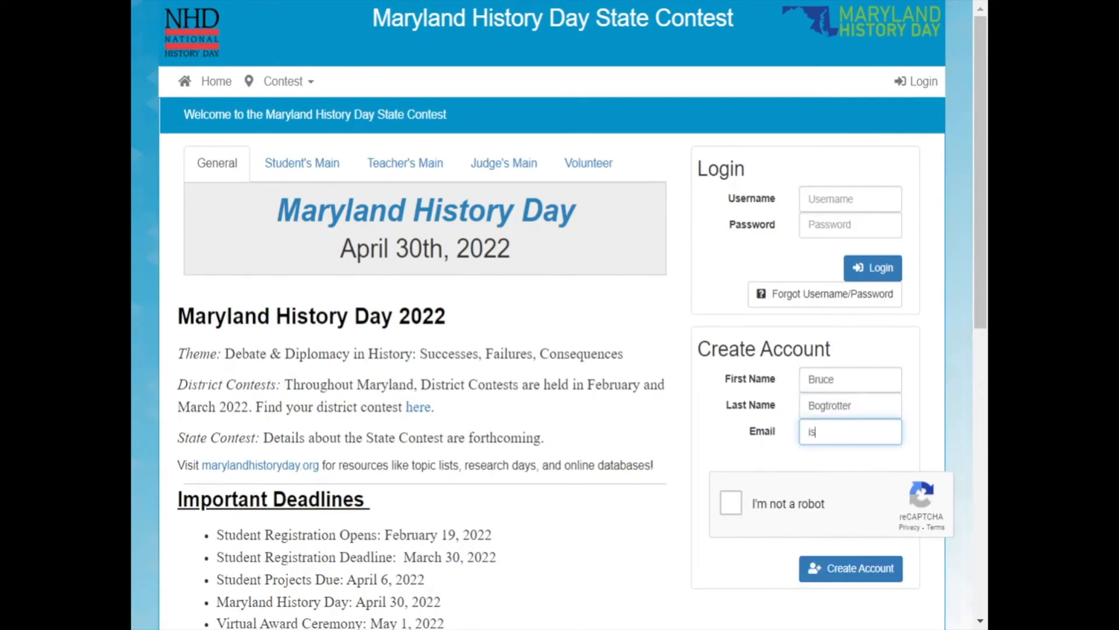
pyautogui.press('Tab')
pyautogui.press('space')
pyautogui.click(828, 568)
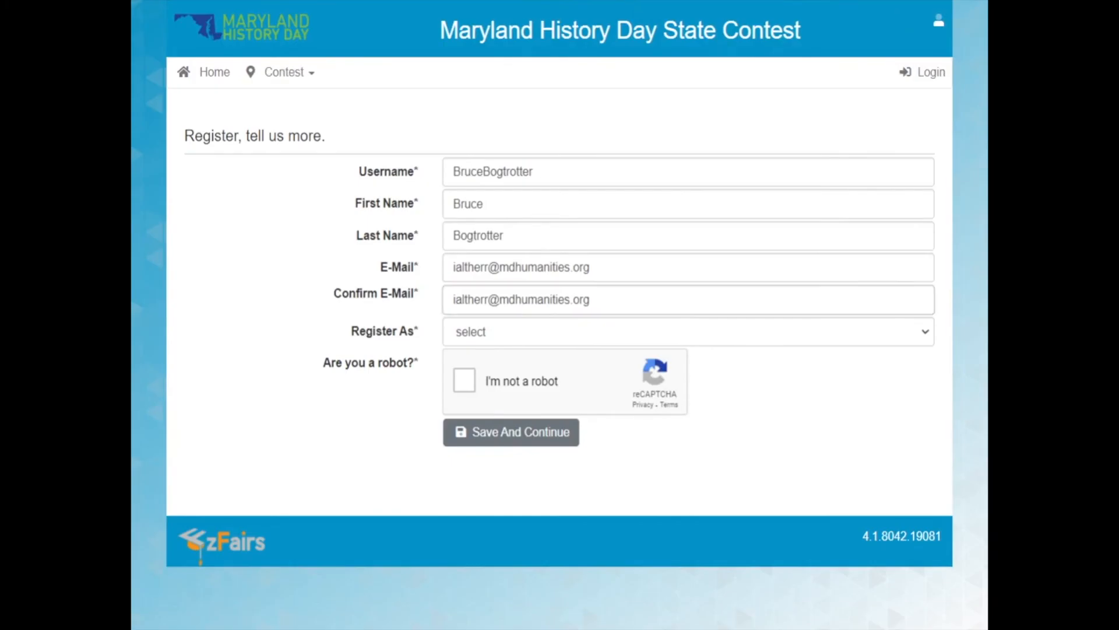
# Choose the student role for the new account, complete the robot check and continue the registration.
pyautogui.click(657, 331)
pyautogui.click(651, 367)
pyautogui.click(465, 381)
pyautogui.click(519, 439)
pyautogui.click(354, 228)
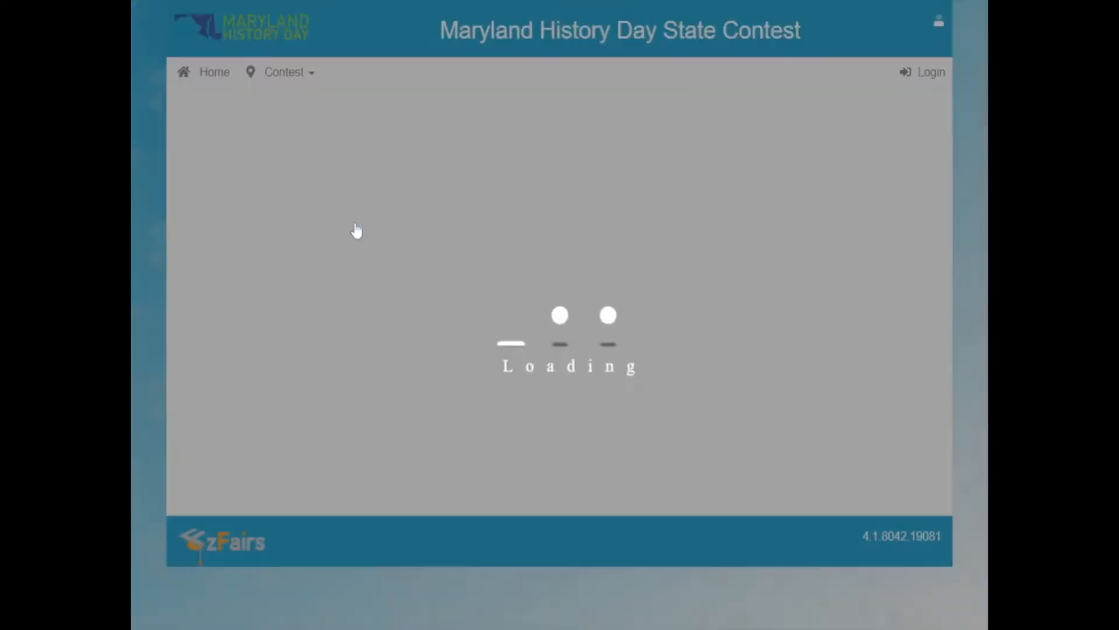
# Enter and confirm the account password in the new student's sign-in details.
pyautogui.scroll(-4, 583, 224)
pyautogui.write('**********')
pyautogui.press('Tab')
pyautogui.write('**********')
pyautogui.press('Tab')
# Fill in the parent or guardian's first name, last name and e-mail, and confirm the e-mail.
pyautogui.write('Mr')
pyautogui.press('Tab')
pyautogui.write('Bogtrotter')
pyautogui.press('Tab')
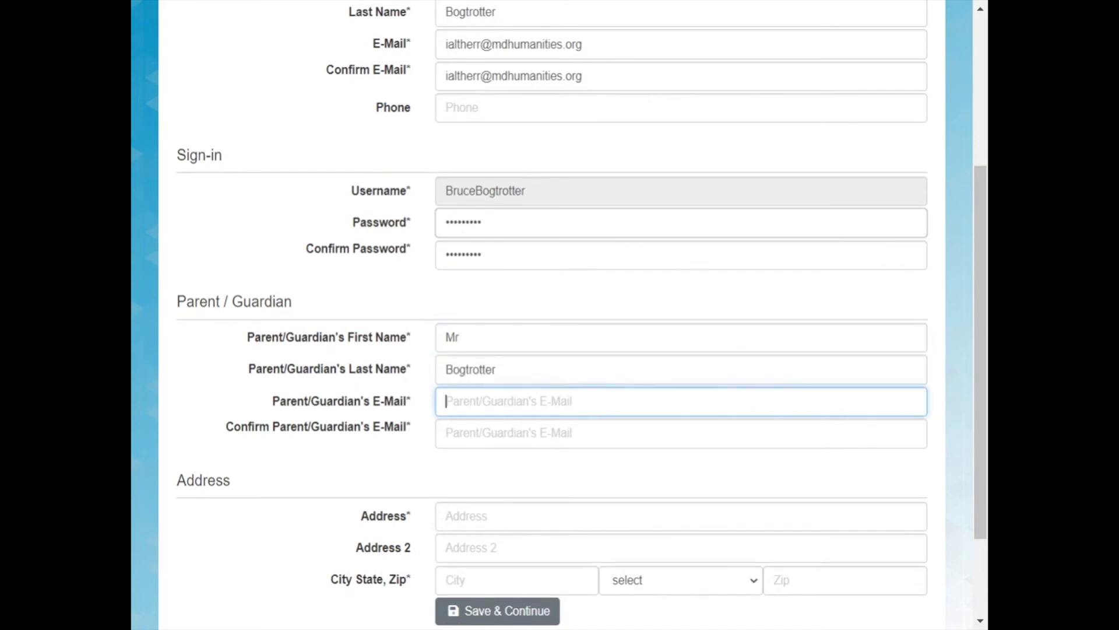
pyautogui.press('Tab')
pyautogui.press('Tab')
# Fill in the student's street address, city, state and zip code, and save the profile.
pyautogui.write('108 Centre St')
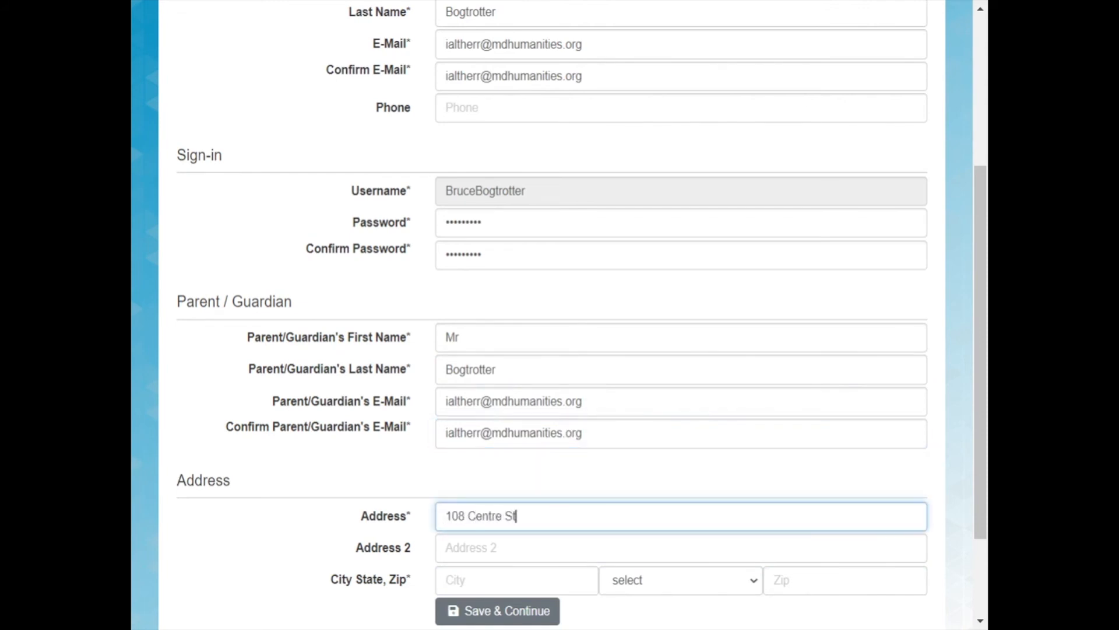
pyautogui.write('reet')
pyautogui.press('Tab')
pyautogui.press('Tab')
pyautogui.write('Baltimore')
pyautogui.press('Tab')
pyautogui.write('mar')
pyautogui.press('Tab')
pyautogui.write('21201')
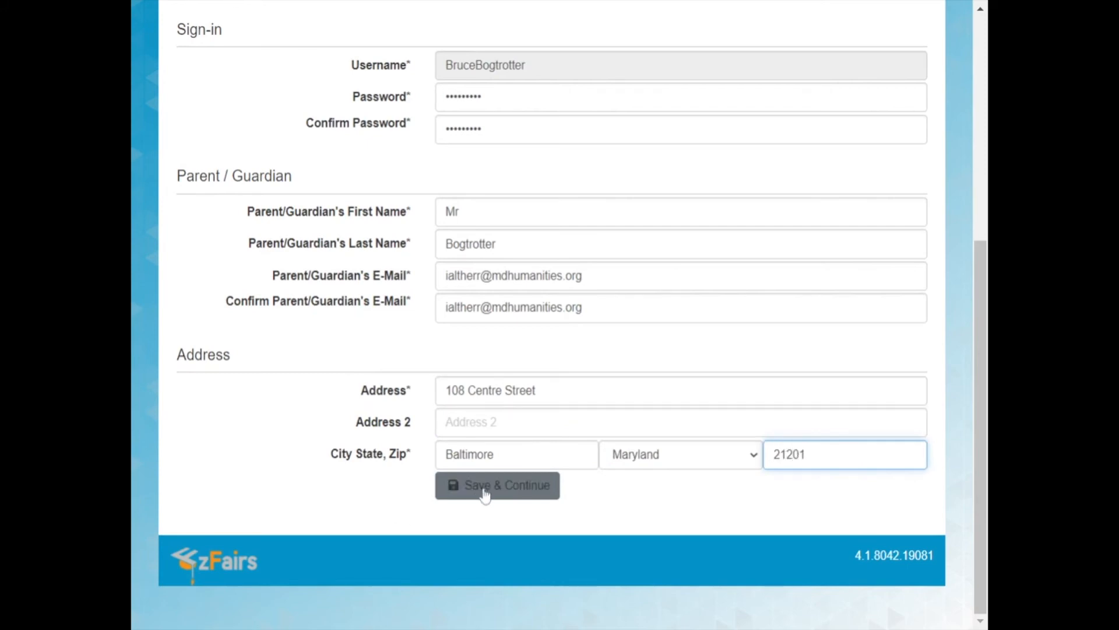
pyautogui.click(484, 490)
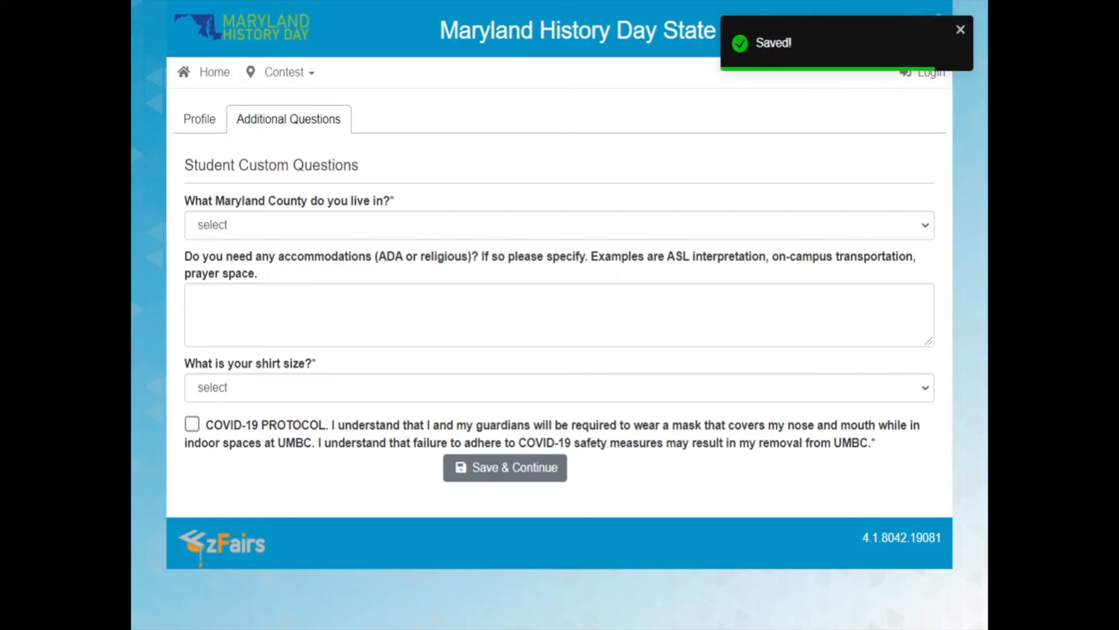
# Answer the student's county and shirt size questions, accept the COVID-19 protocol and save the answers.
pyautogui.click(492, 225)
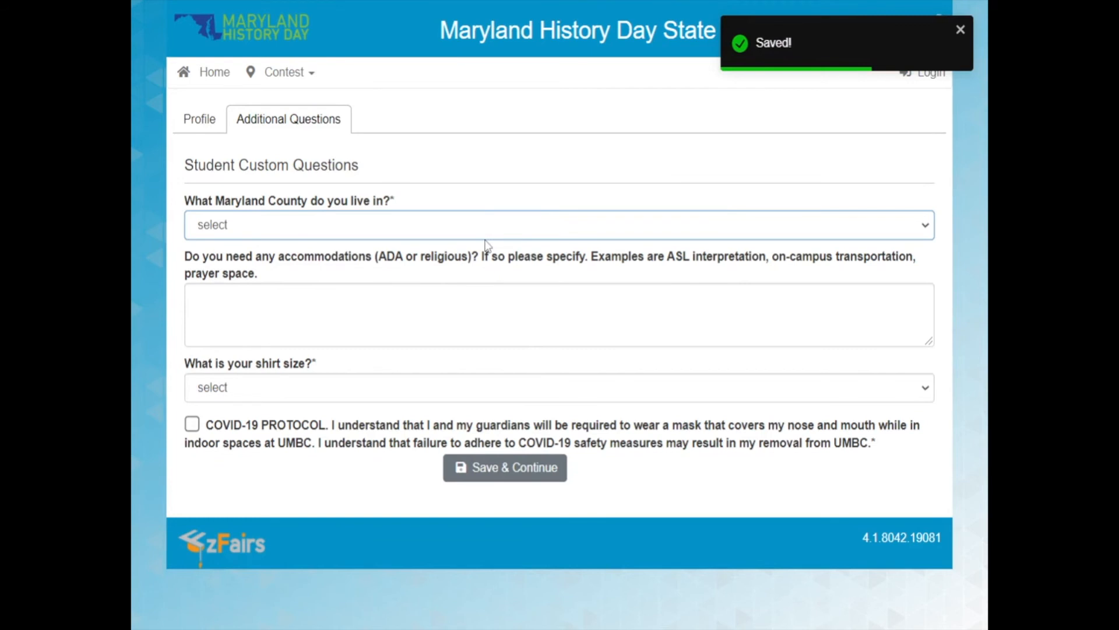
pyautogui.press('m')
pyautogui.press('Tab')
pyautogui.click(301, 388)
pyautogui.click(286, 405)
pyautogui.click(192, 424)
pyautogui.click(482, 475)
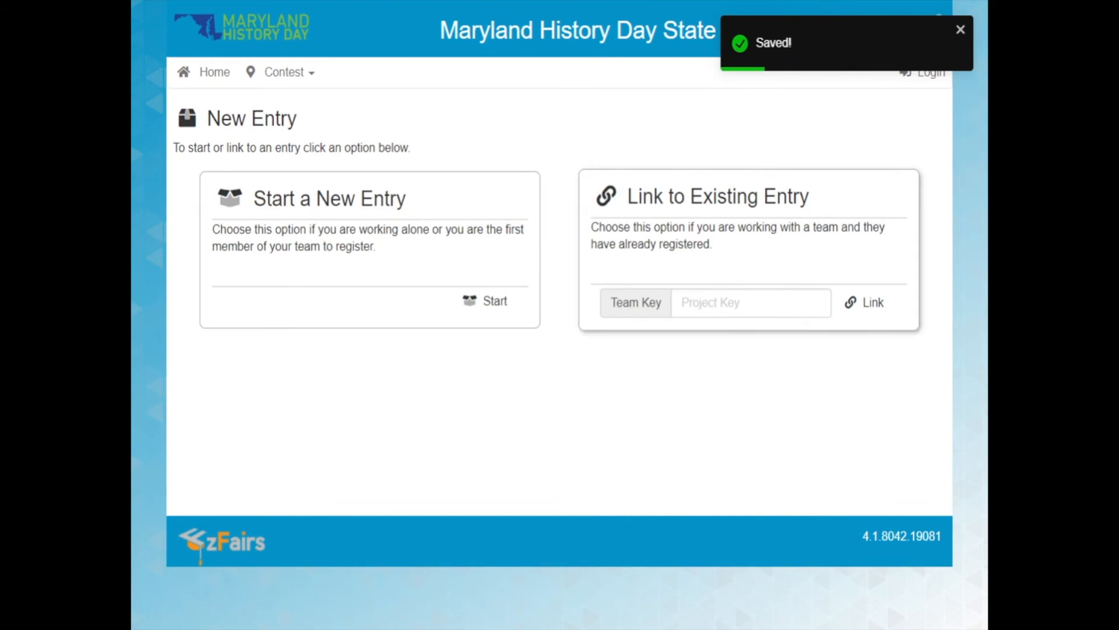
# Link the second student to the existing team entry with the copied project key.
pyautogui.click(739, 302)
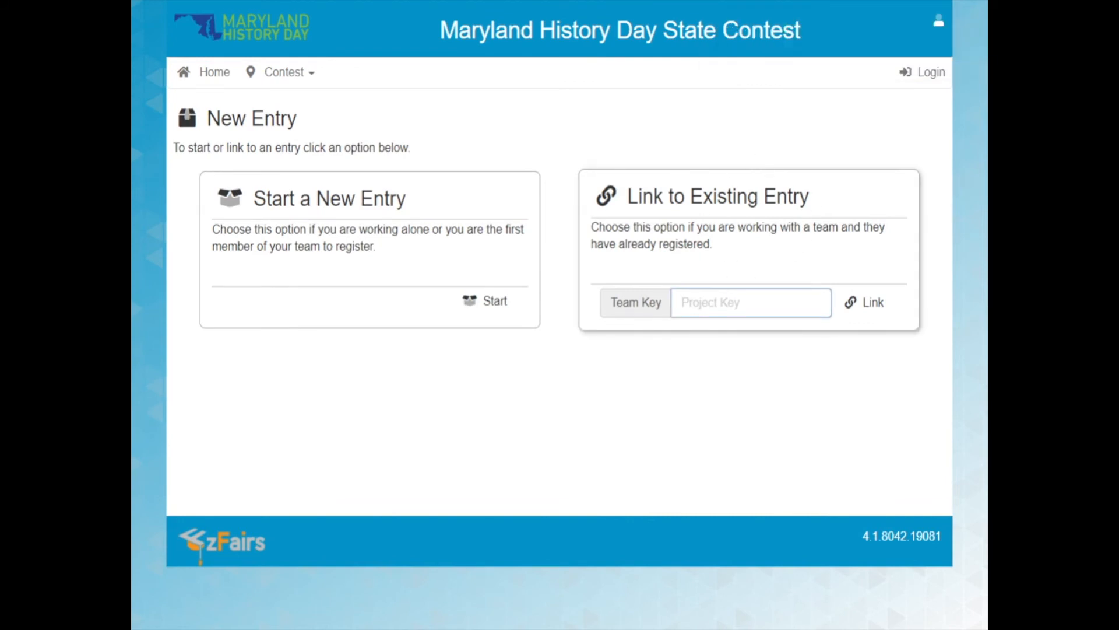
pyautogui.hotkey('ctrl', 'v')
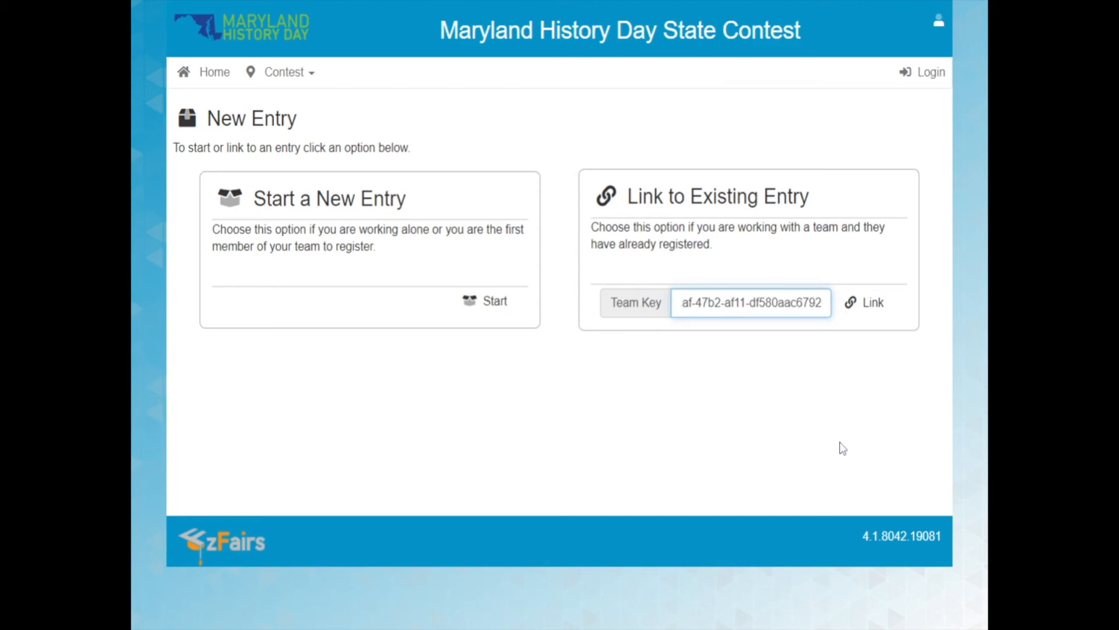
pyautogui.click(882, 314)
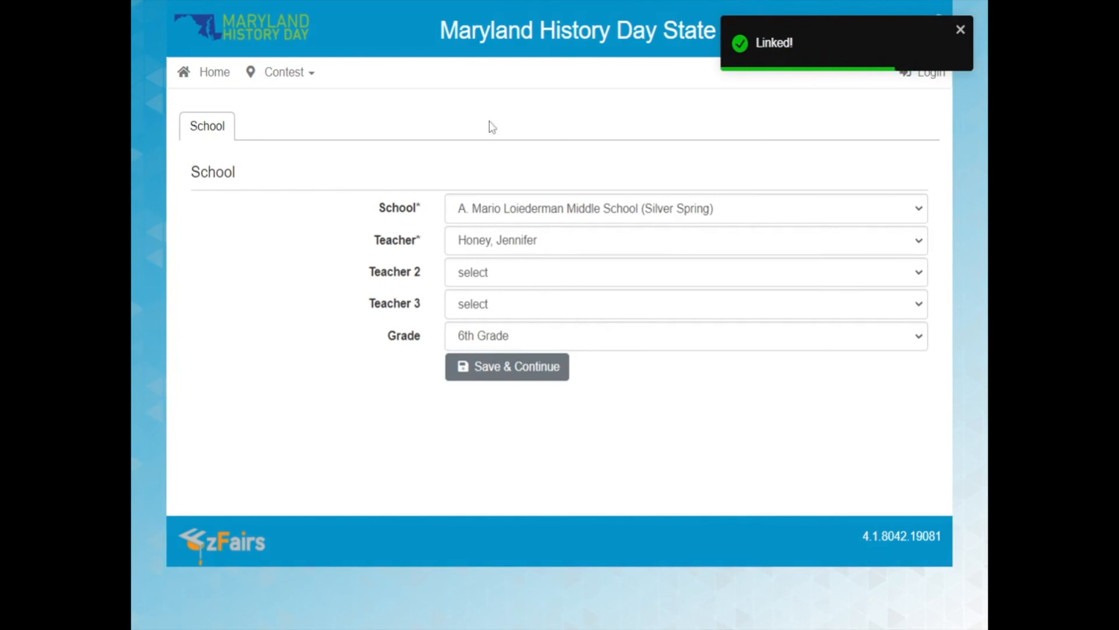
# Accept the linked entry's school, entry information and custom questions as filled in, saving each page.
pyautogui.click(517, 377)
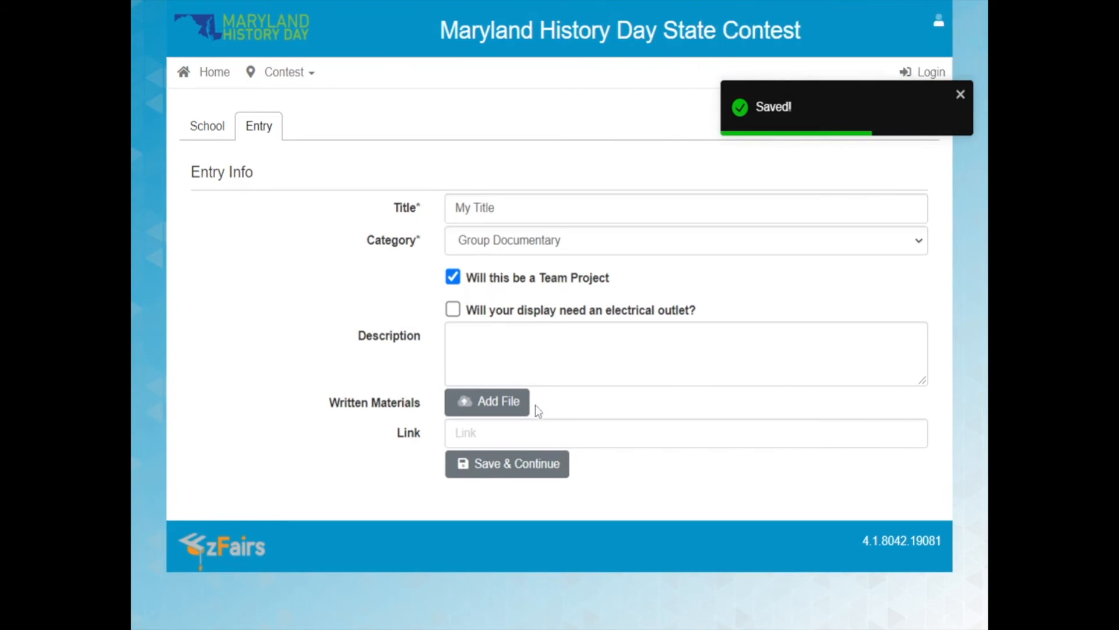
pyautogui.click(516, 478)
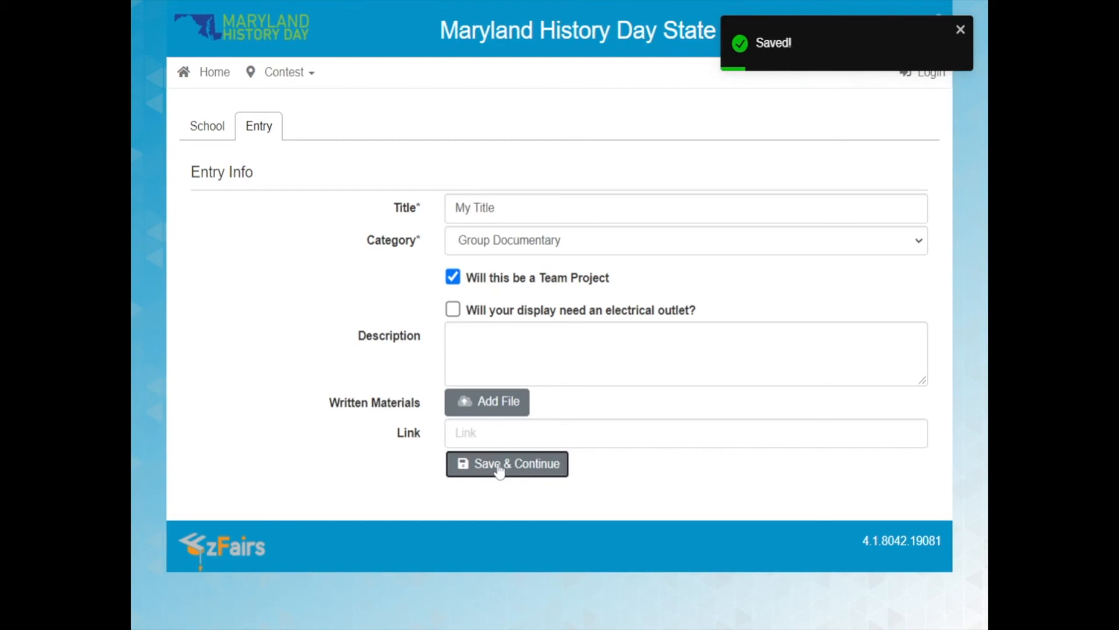
pyautogui.click(499, 466)
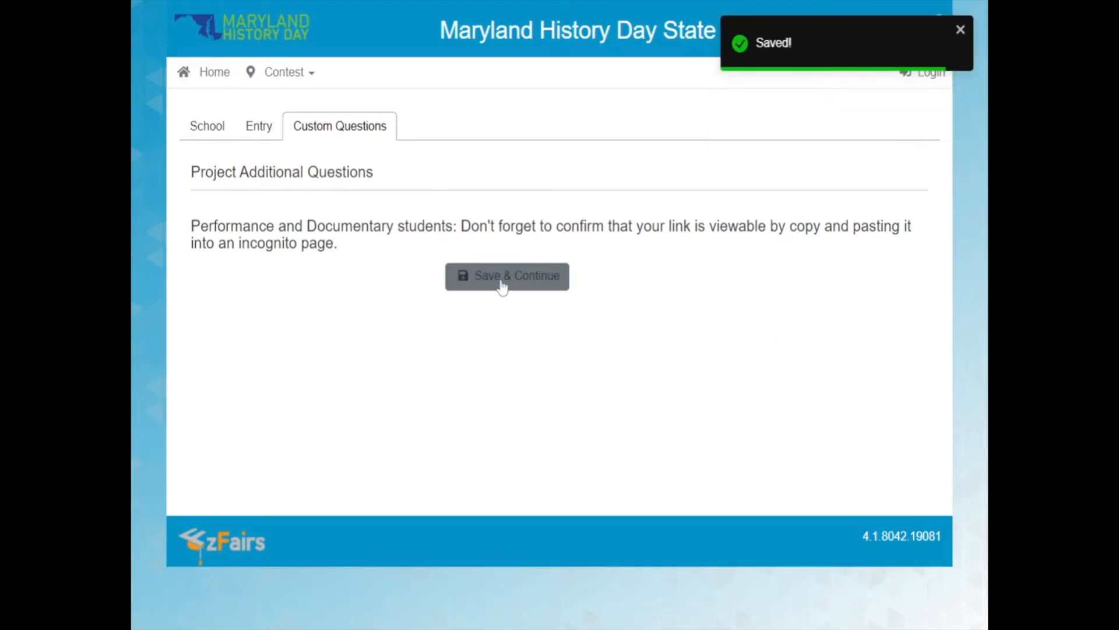
pyautogui.click(502, 277)
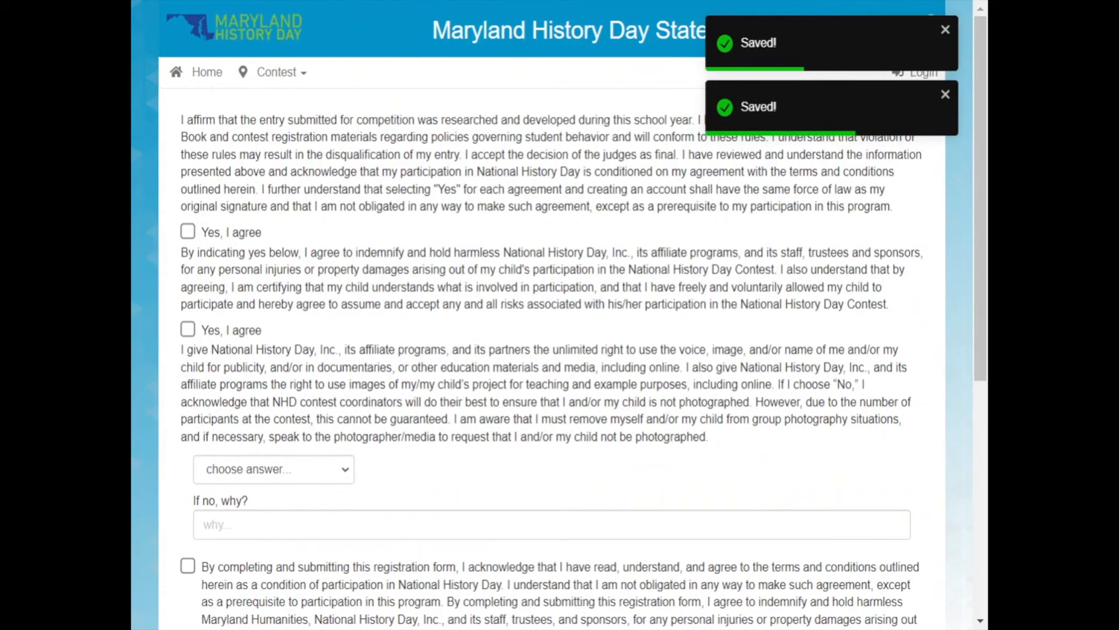
# Agree to the entry affirmation and liability waiver, and answer No to the media release with the reason "I don't want photos :)".
pyautogui.click(240, 234)
pyautogui.click(222, 328)
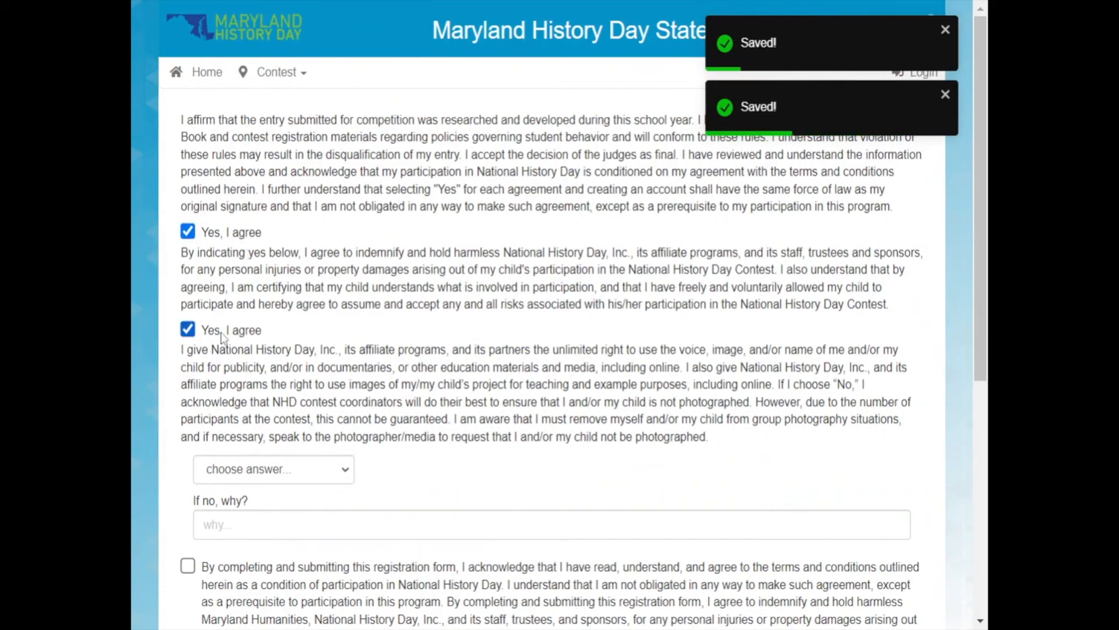
pyautogui.scroll(-3, 223, 332)
pyautogui.click(249, 222)
pyautogui.click(256, 271)
pyautogui.scroll(-1, 275, 343)
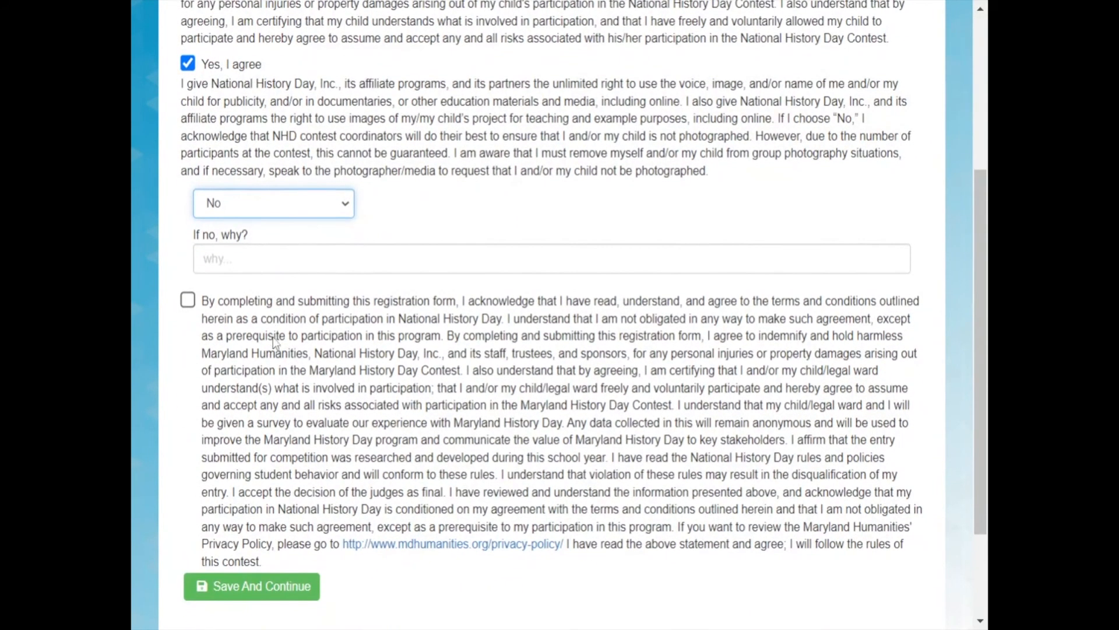
pyautogui.click(276, 257)
pyautogui.write("I don't want")
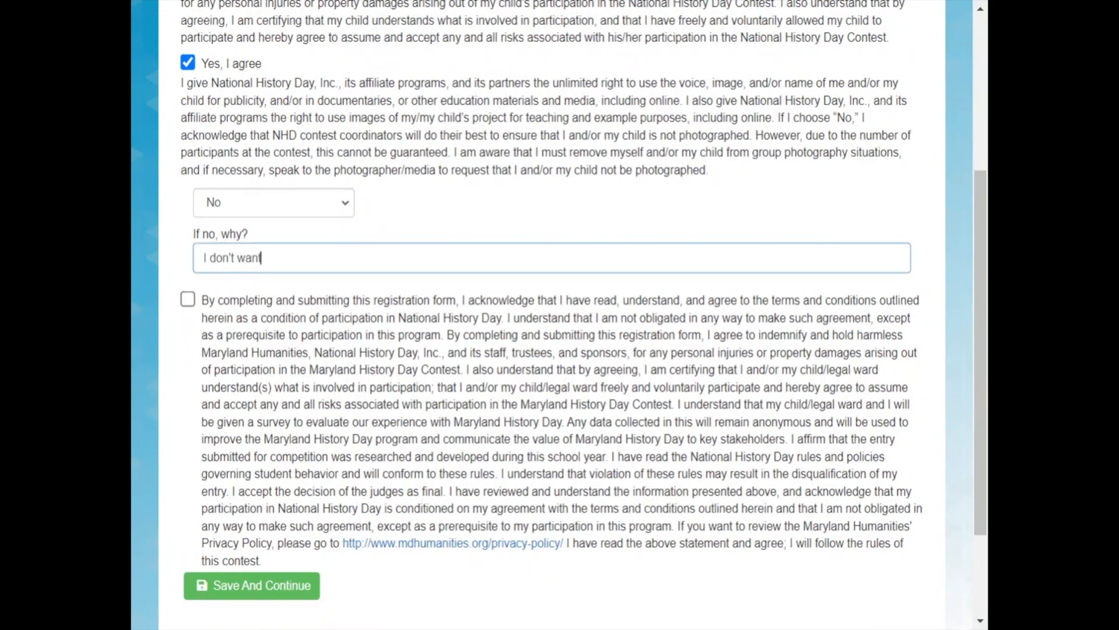
pyautogui.write(' photos :)')
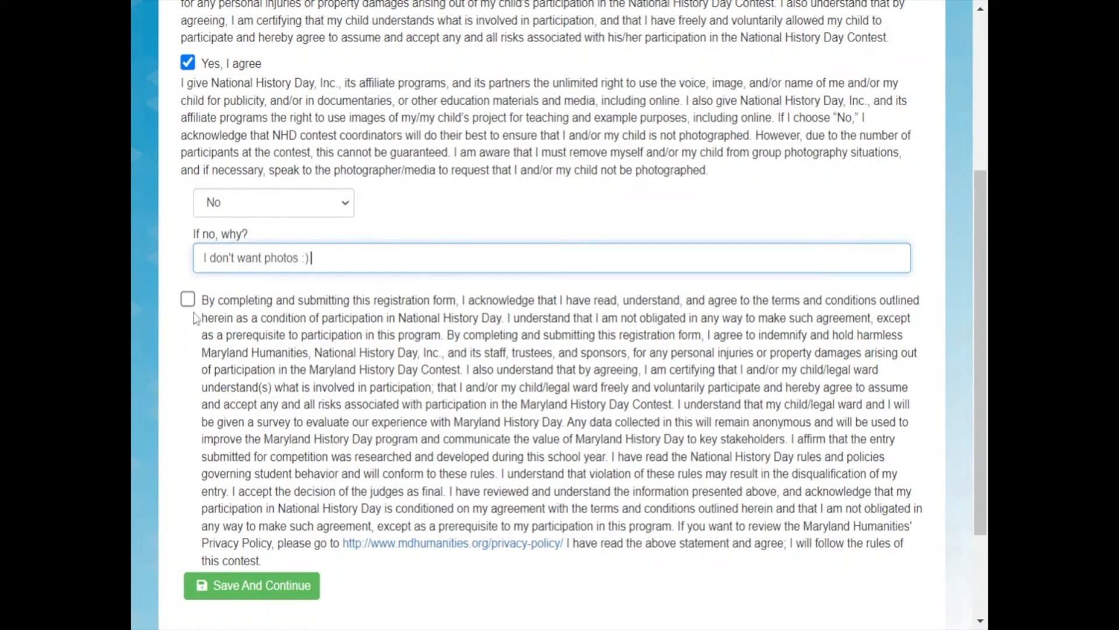
# Agree to the final contest terms and conditions and save the second student's registration.
pyautogui.click(188, 299)
pyautogui.click(291, 592)
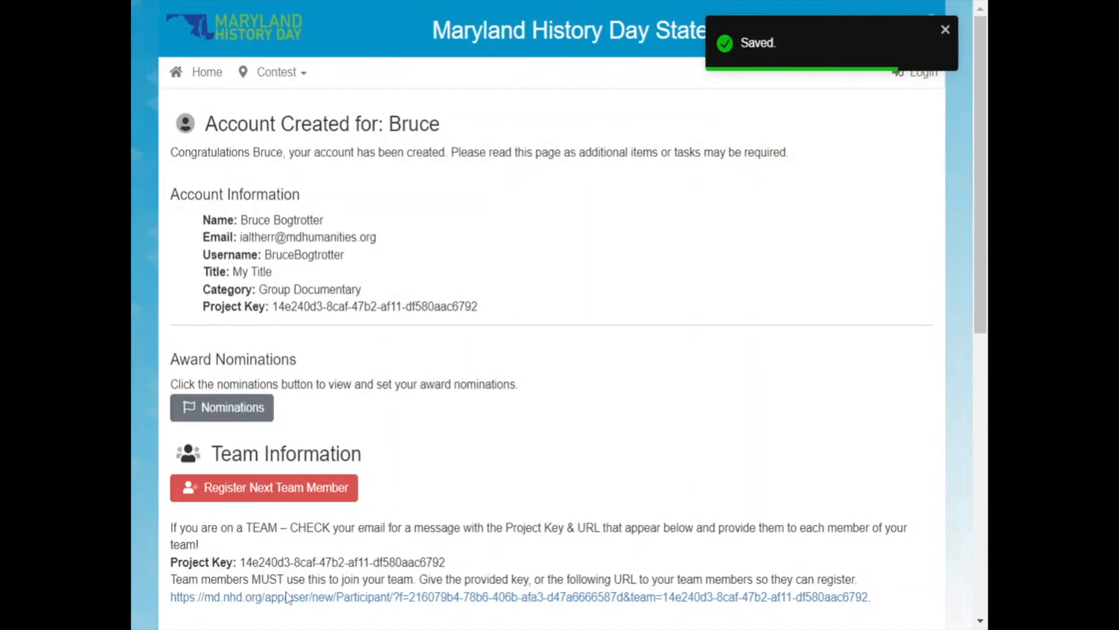
# Nominate the team entry for the Historic Preservation award and close the nominations list.
pyautogui.scroll(-1, 285, 591)
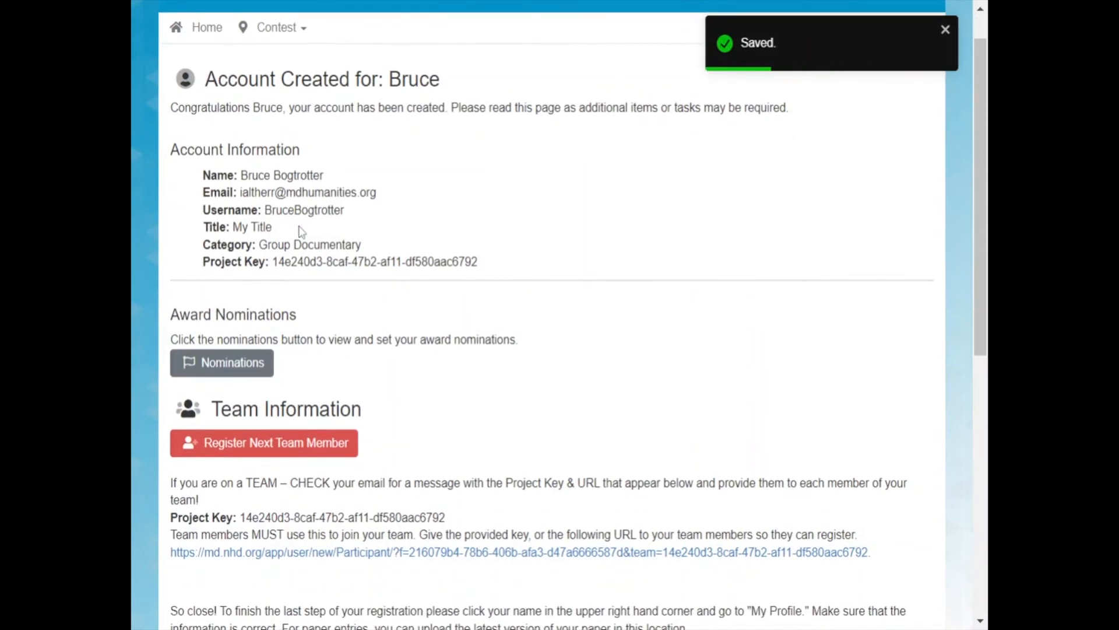
pyautogui.scroll(-3, 300, 233)
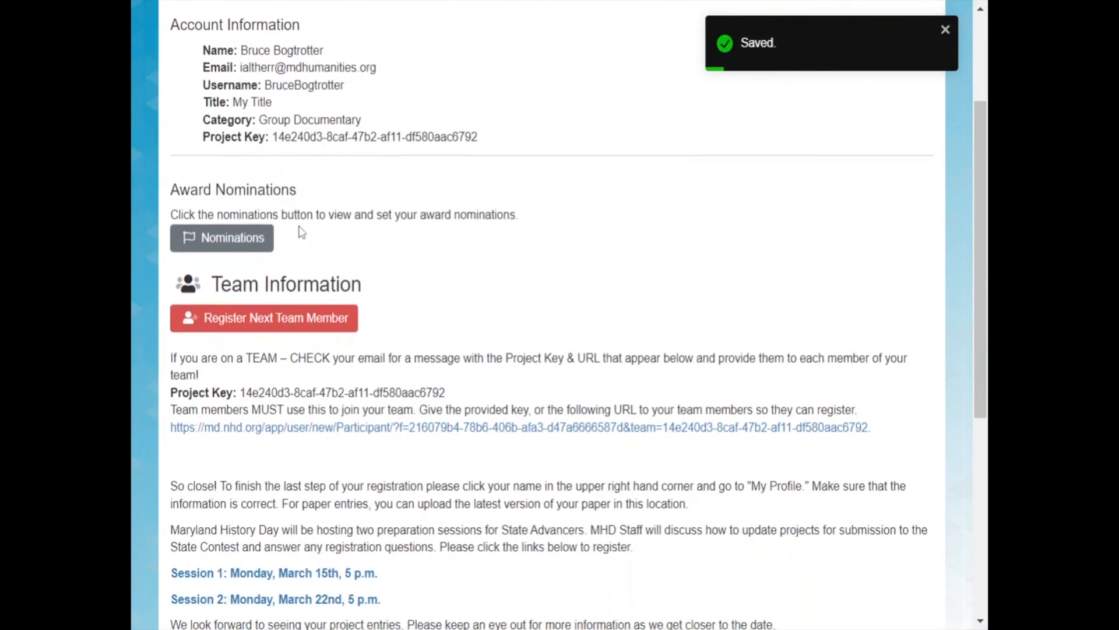
pyautogui.click(251, 238)
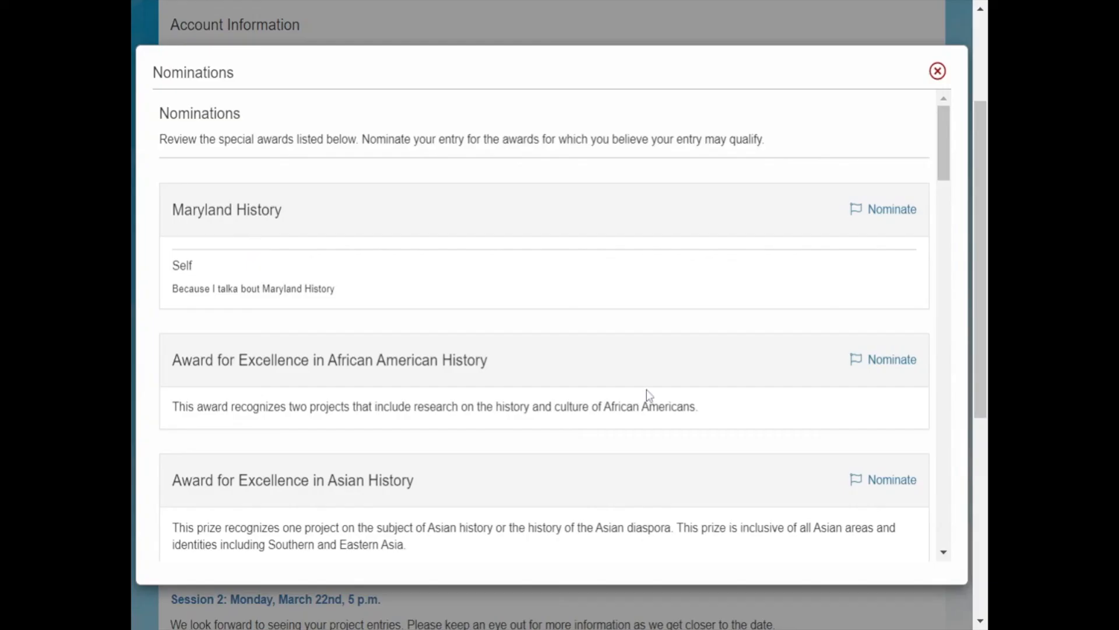
pyautogui.scroll(-1, 239, 257)
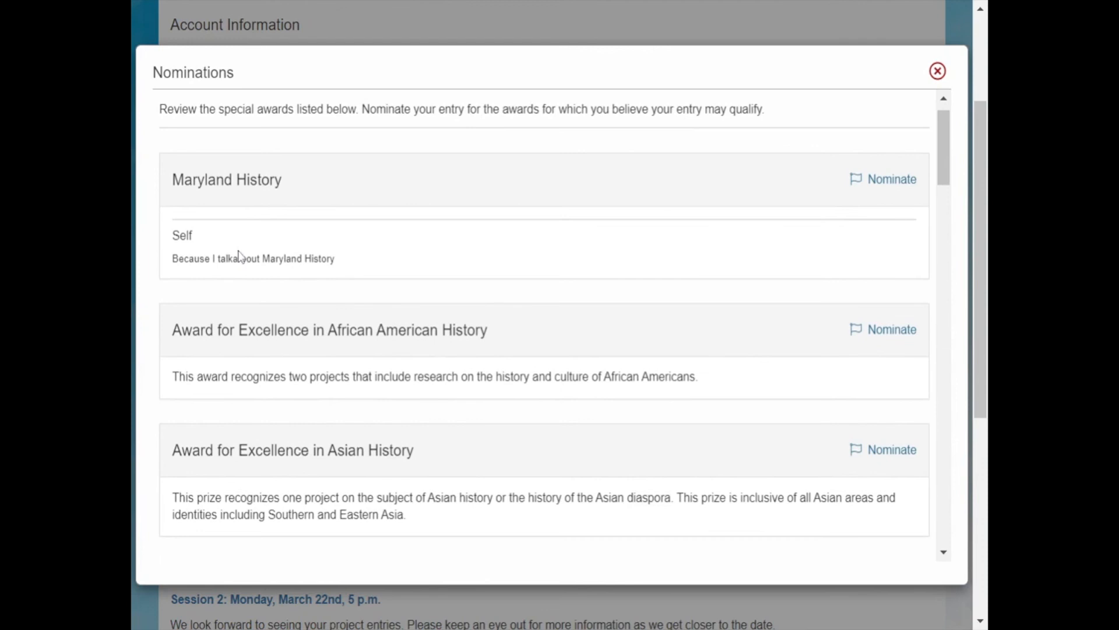
pyautogui.scroll(-10, 250, 174)
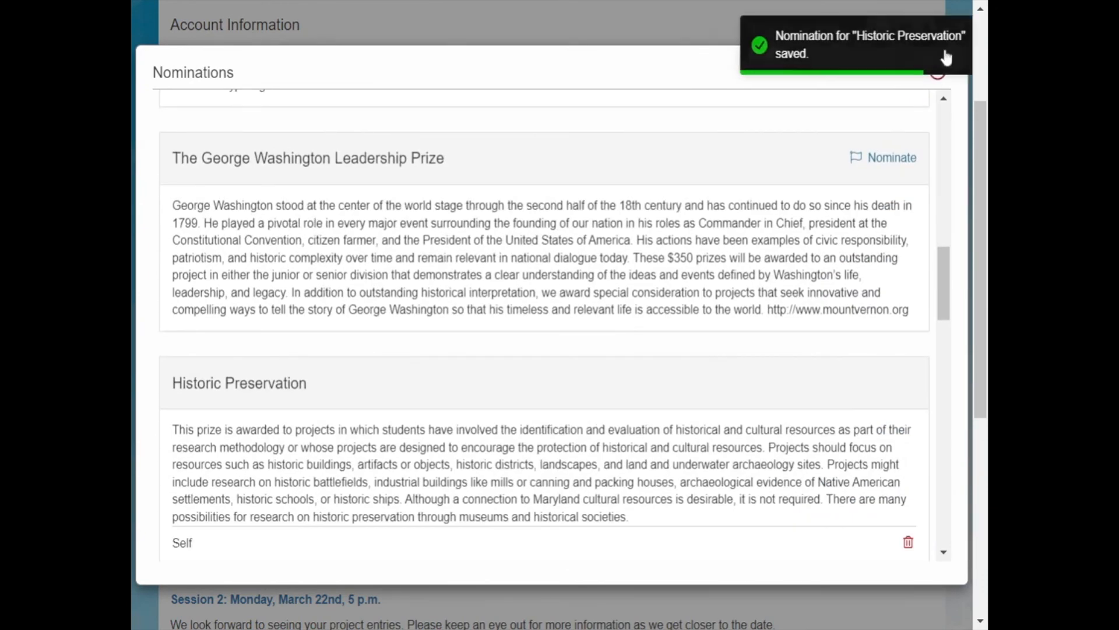
pyautogui.click(938, 79)
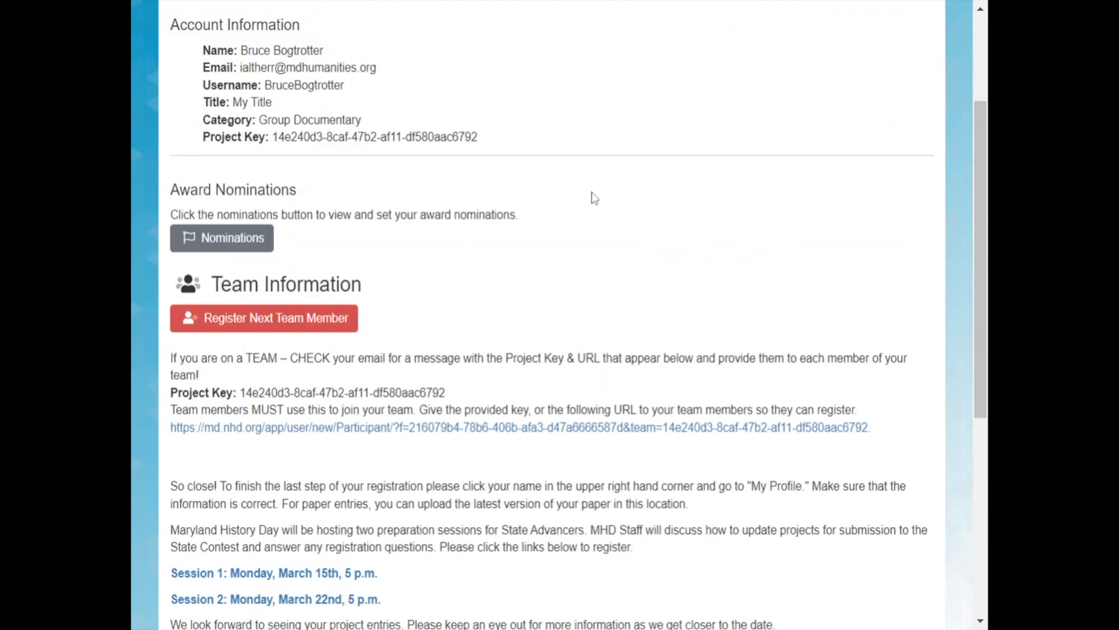
# Examine the team information for the project key and the registration link meant for other team members.
pyautogui.scroll(-3, 593, 198)
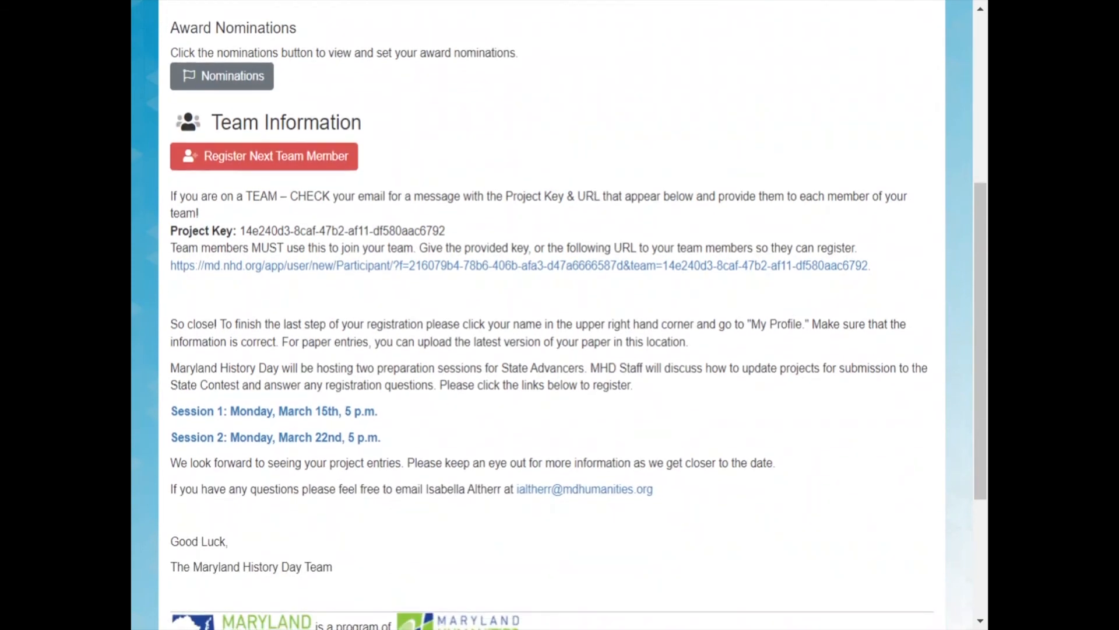
pyautogui.moveTo(390, 231); pyautogui.dragTo(308, 180)
pyautogui.click(309, 195)
pyautogui.scroll(-1, 601, 201)
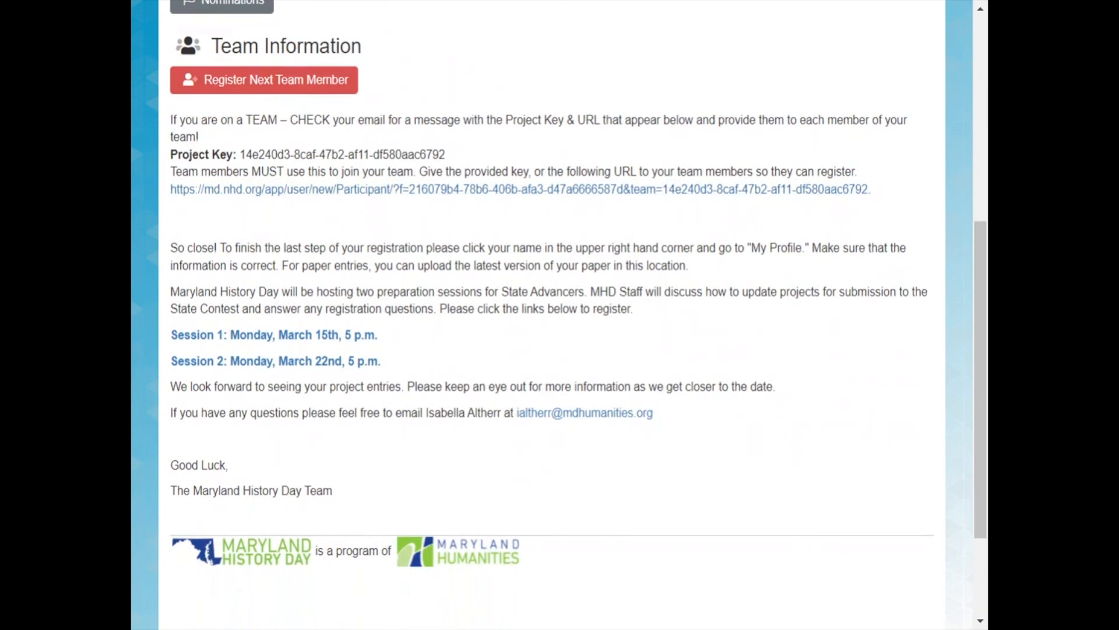
pyautogui.tripleClick(309, 154)
pyautogui.click(438, 157)
pyautogui.moveTo(878, 201); pyautogui.dragTo(162, 194)
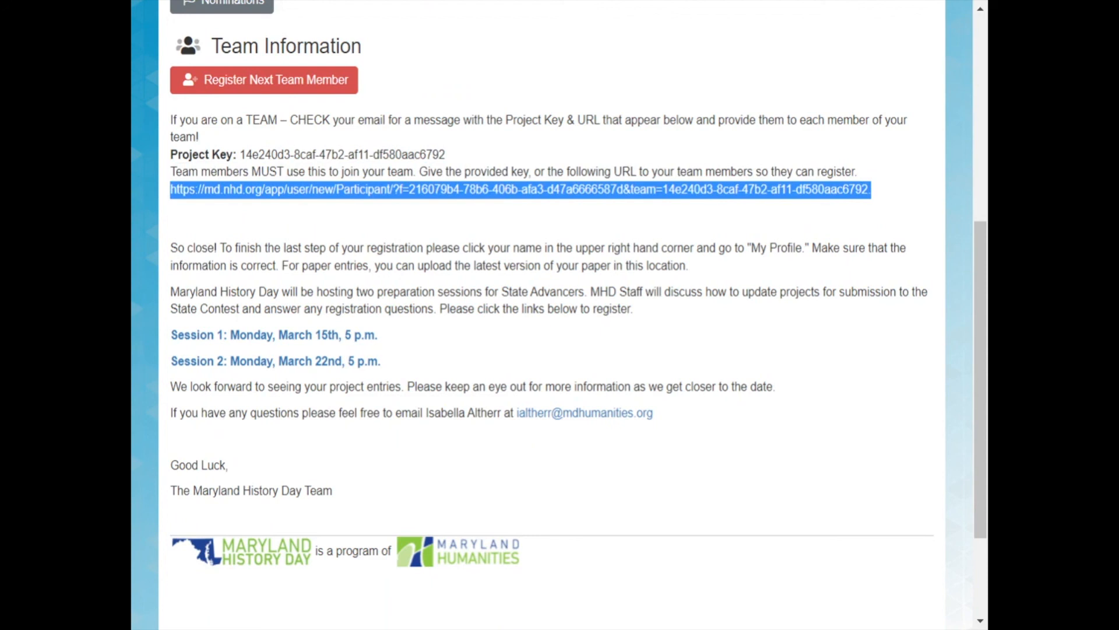
pyautogui.click(161, 194)
# Review the closing registration instructions and the account creation message on the confirmation page.
pyautogui.scroll(-2, 560, 315)
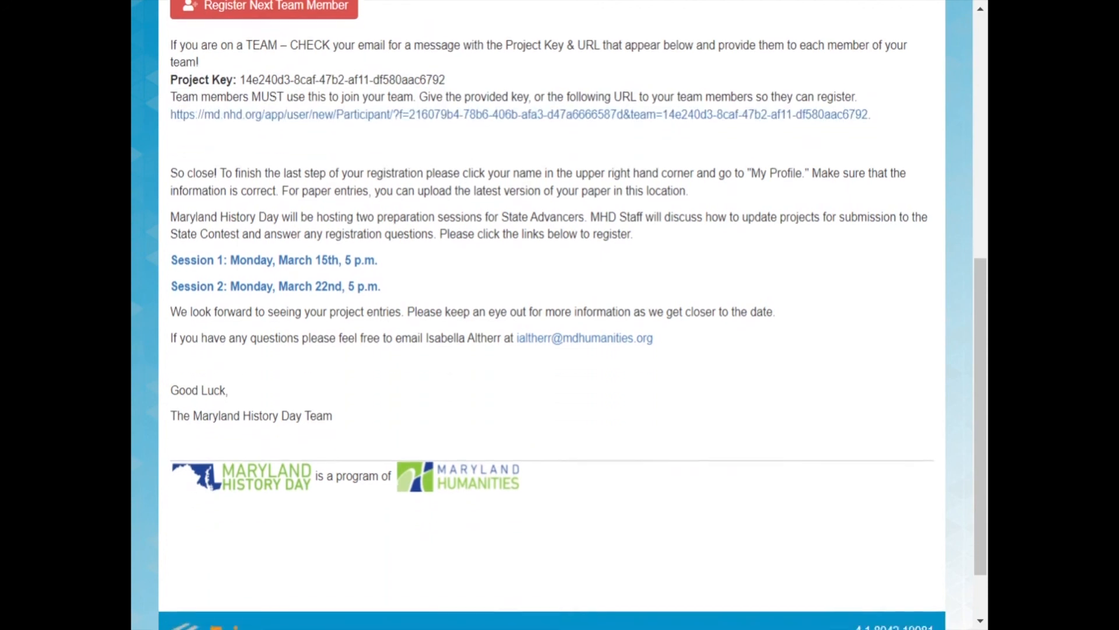
pyautogui.scroll(-1, 560, 315)
pyautogui.scroll(3, 560, 315)
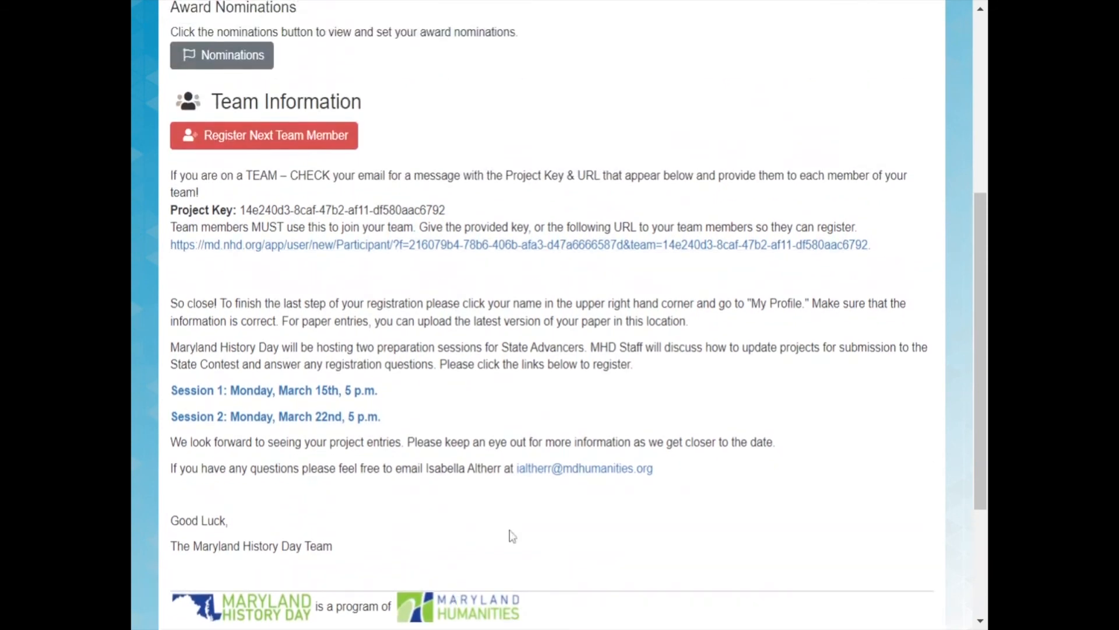
pyautogui.scroll(6, 571, 129)
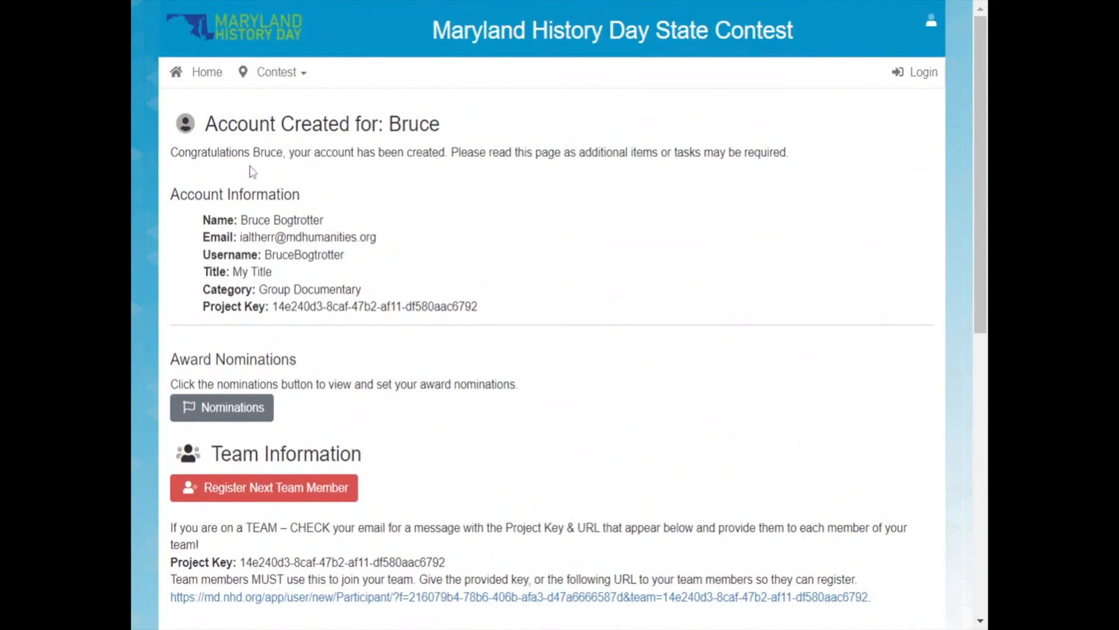
pyautogui.tripleClick(549, 153)
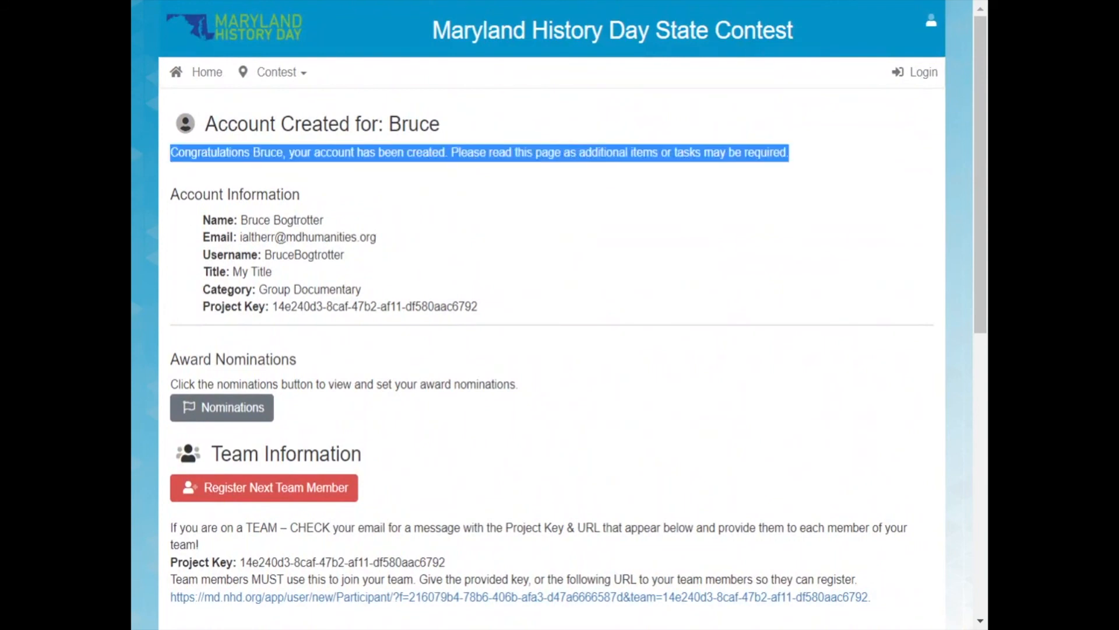
pyautogui.click(550, 153)
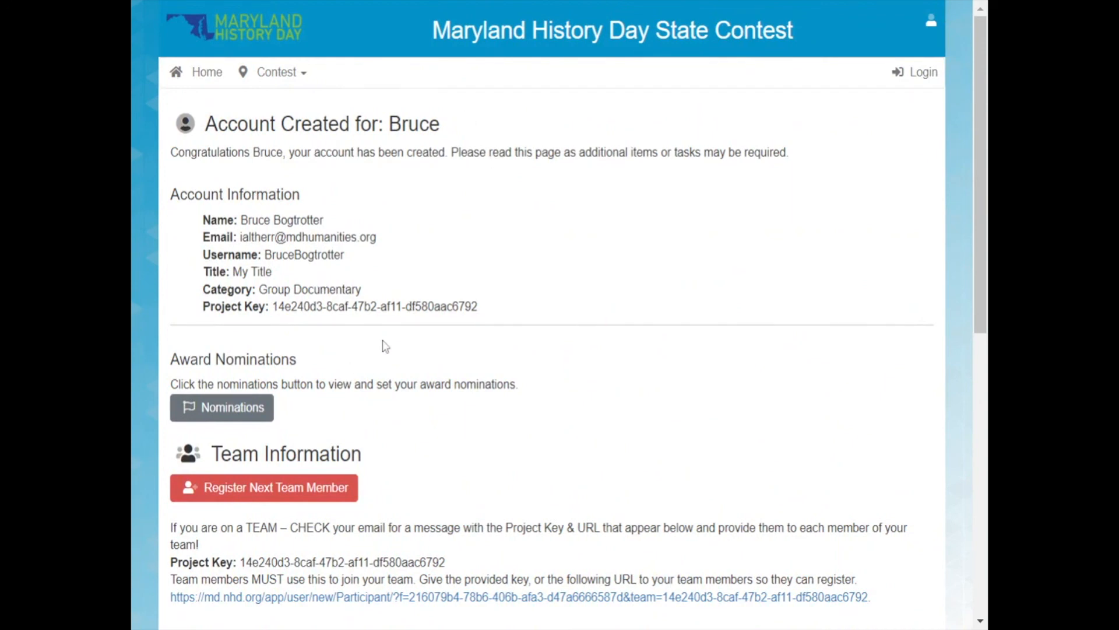
# View the contest information, checking the rules and the schedule.
pyautogui.click(274, 72)
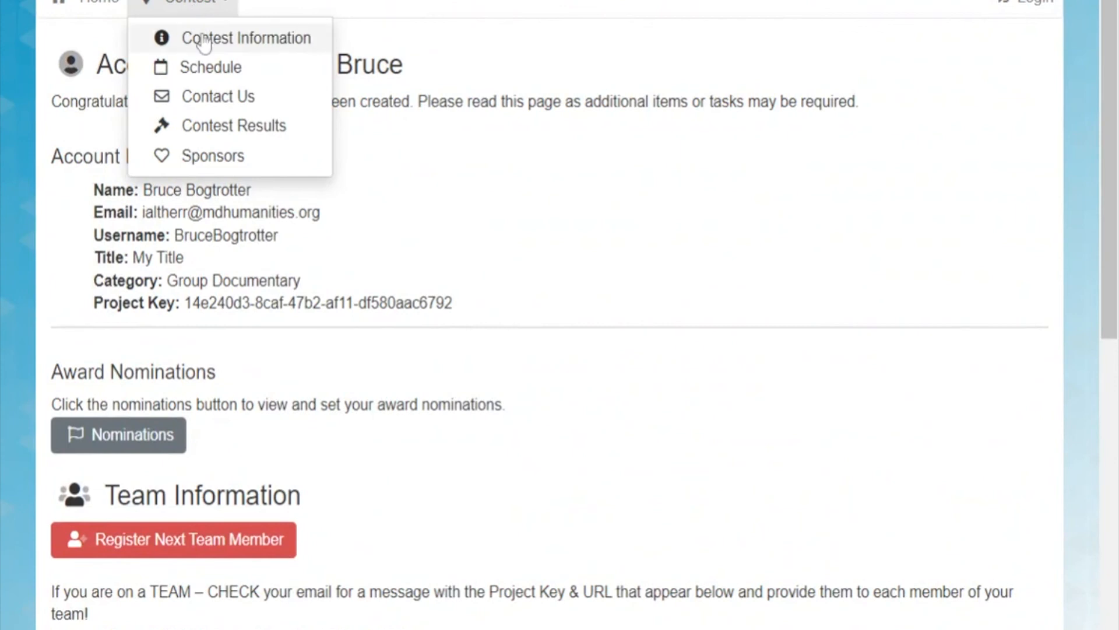
pyautogui.click(203, 40)
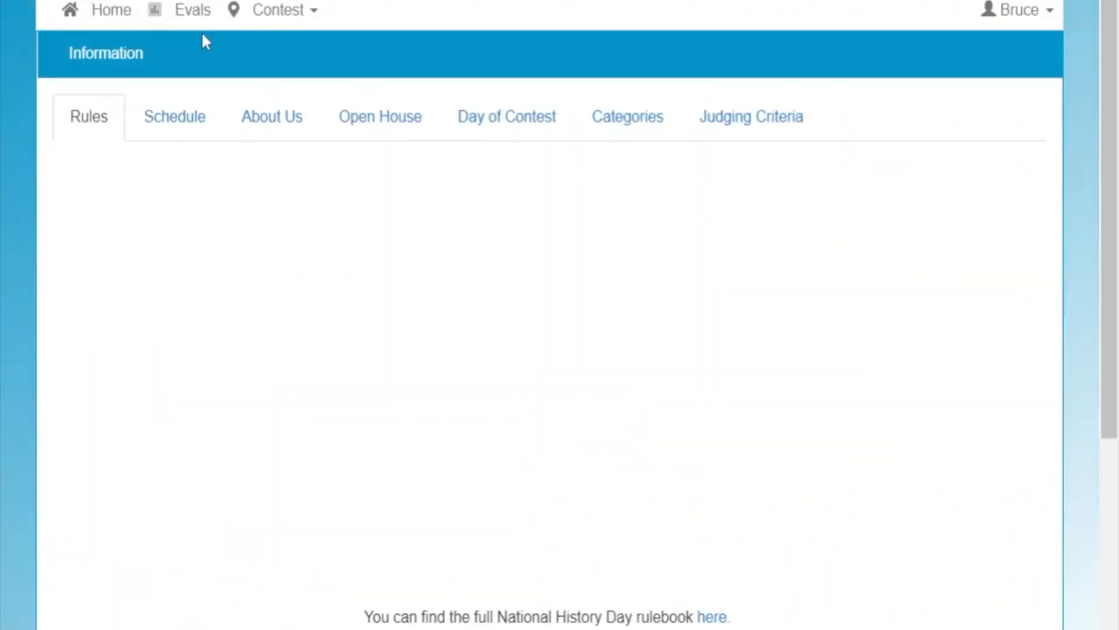
pyautogui.scroll(-1, 204, 41)
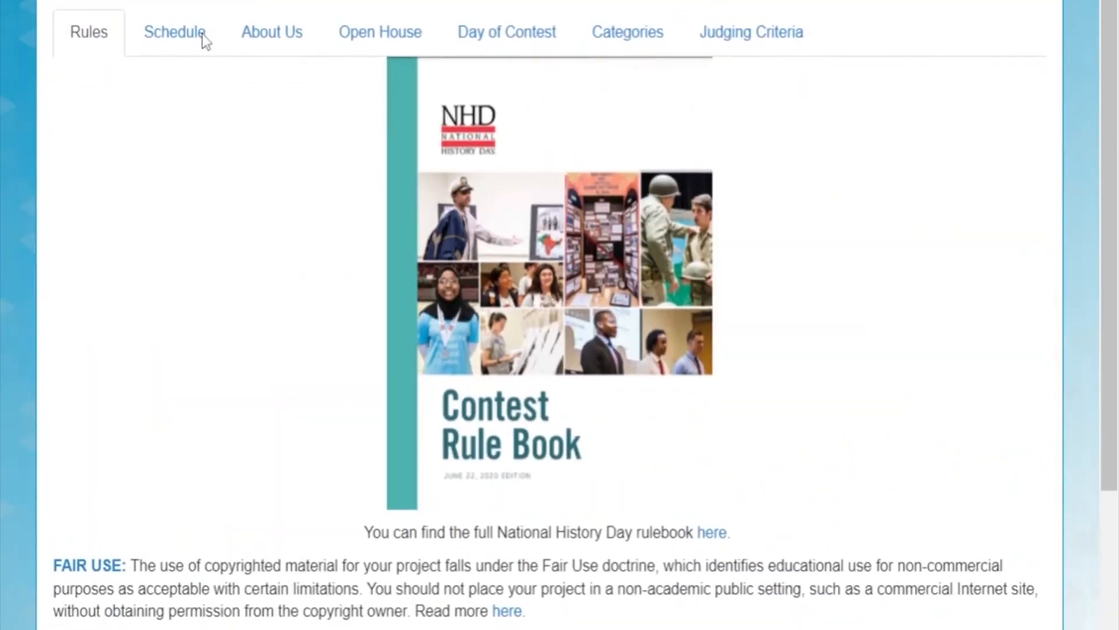
pyautogui.click(182, 38)
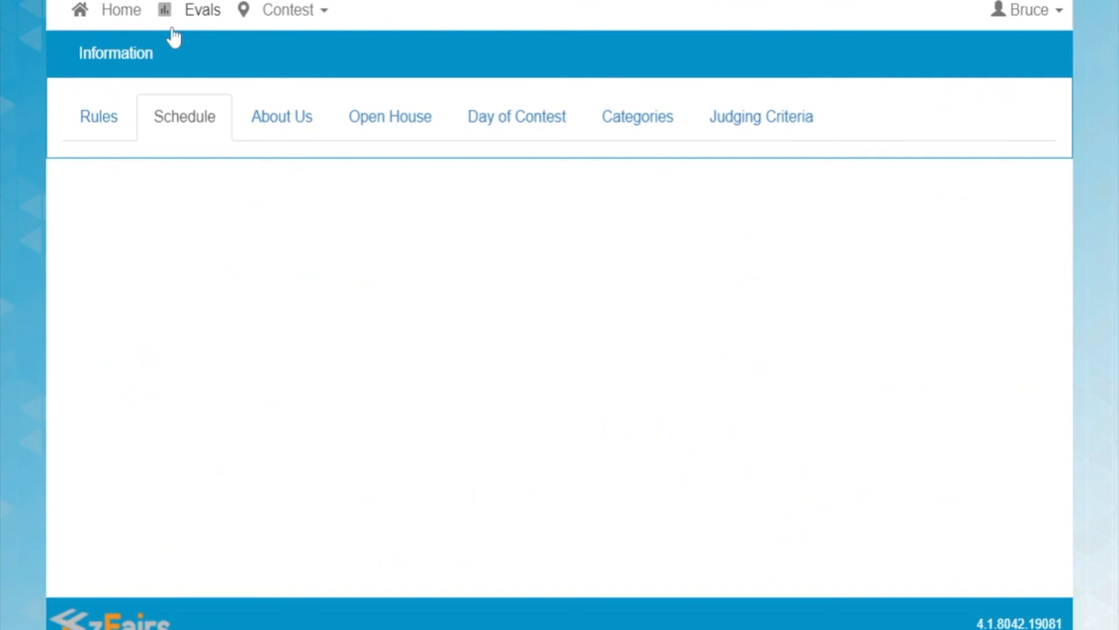
# Return to the contest home page and look through the students' deadlines, 2022 guidelines and project checklists.
pyautogui.click(119, 14)
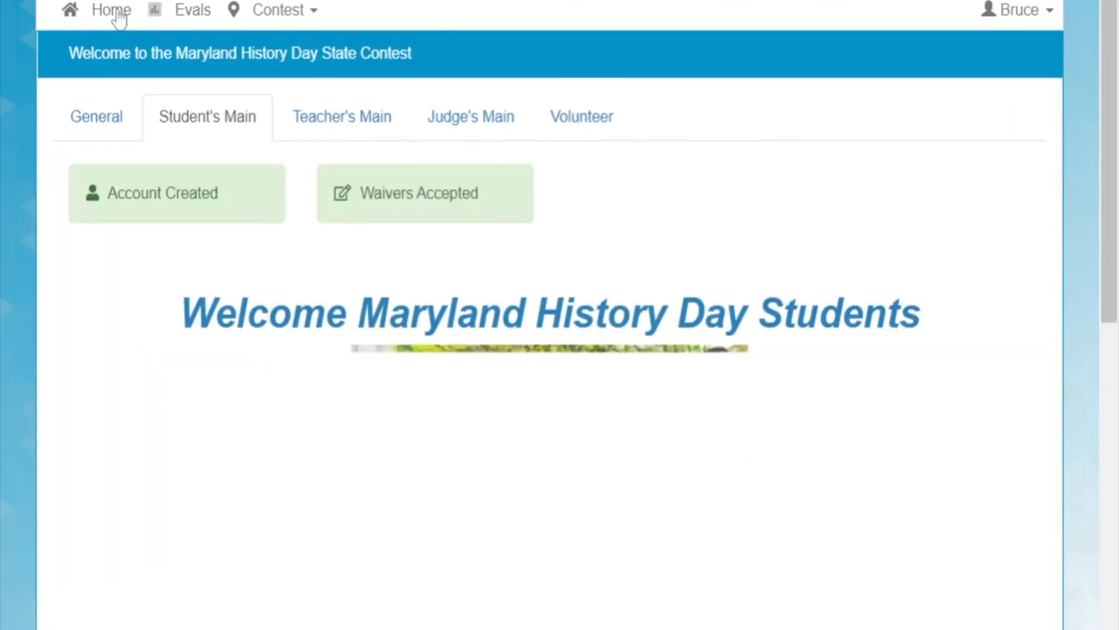
pyautogui.scroll(-8, 242, 144)
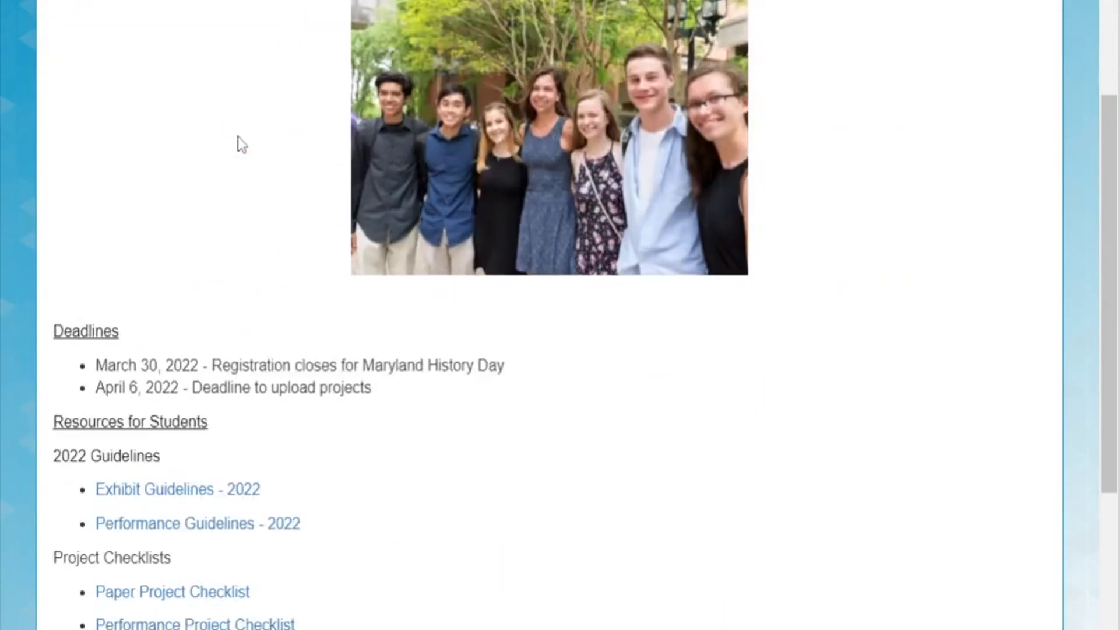
pyautogui.scroll(-3, 256, 359)
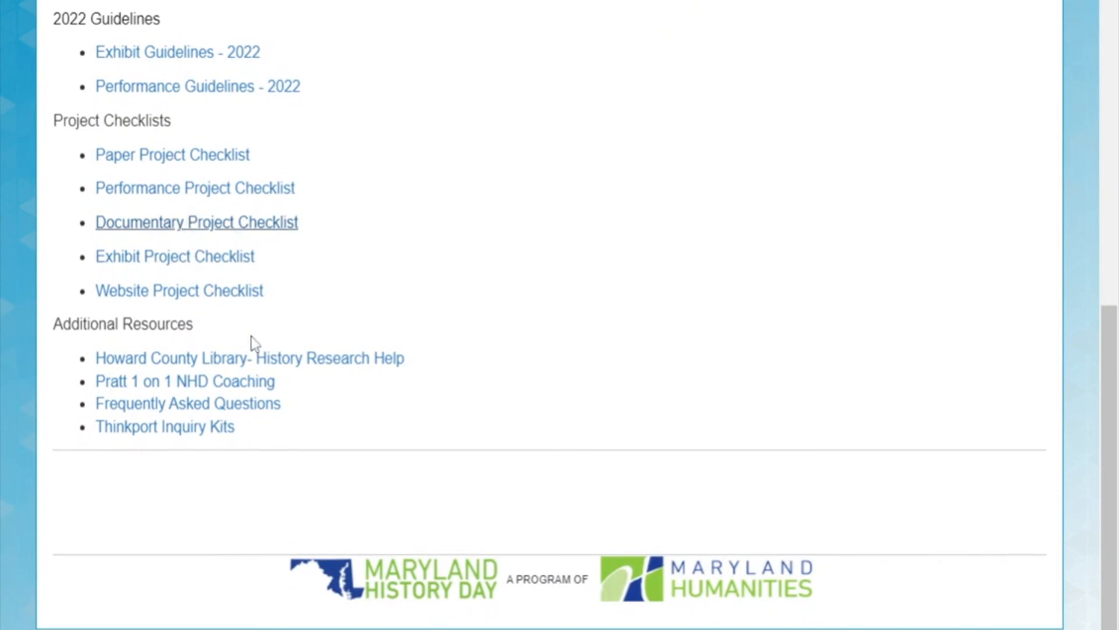
pyautogui.moveTo(322, 319); pyautogui.dragTo(48, 177)
pyautogui.click(42, 145)
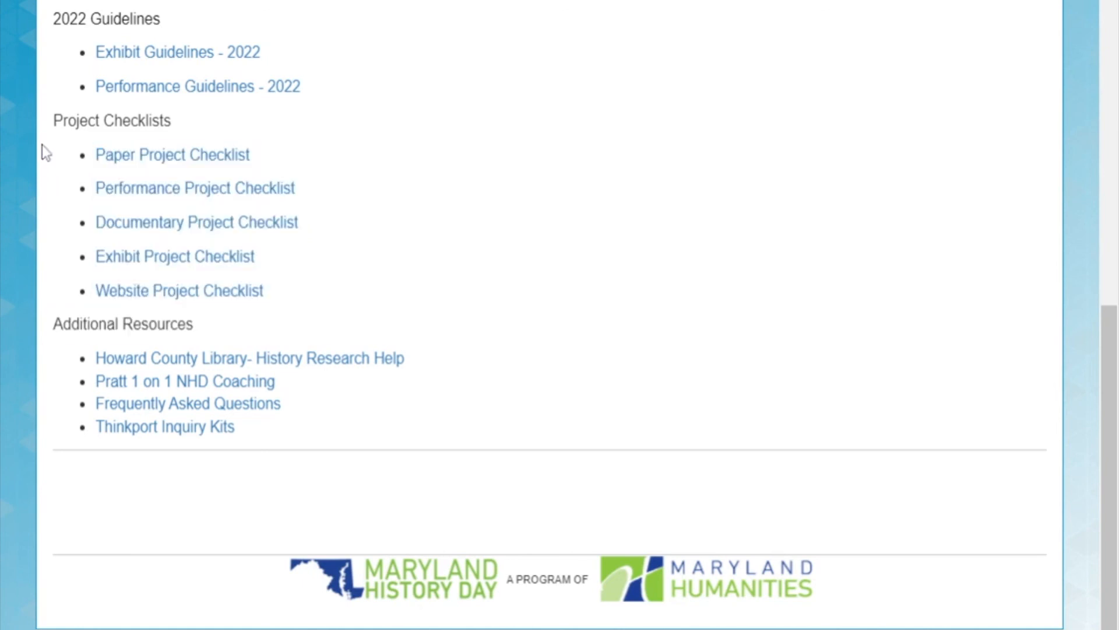